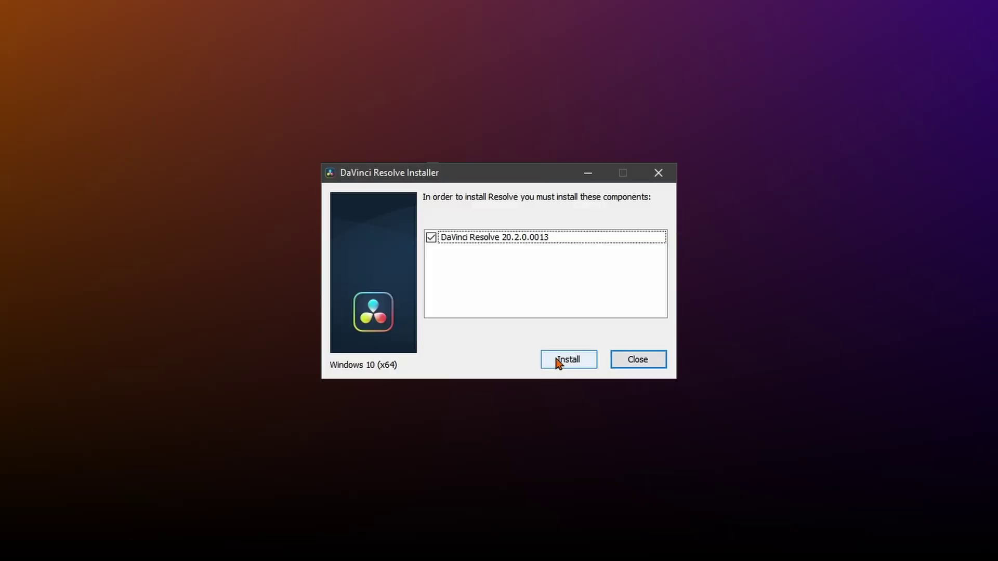
Complete the DaVinci Resolve 20 setup wizard, accepting the licence agreement and installing
left_click(557, 362)
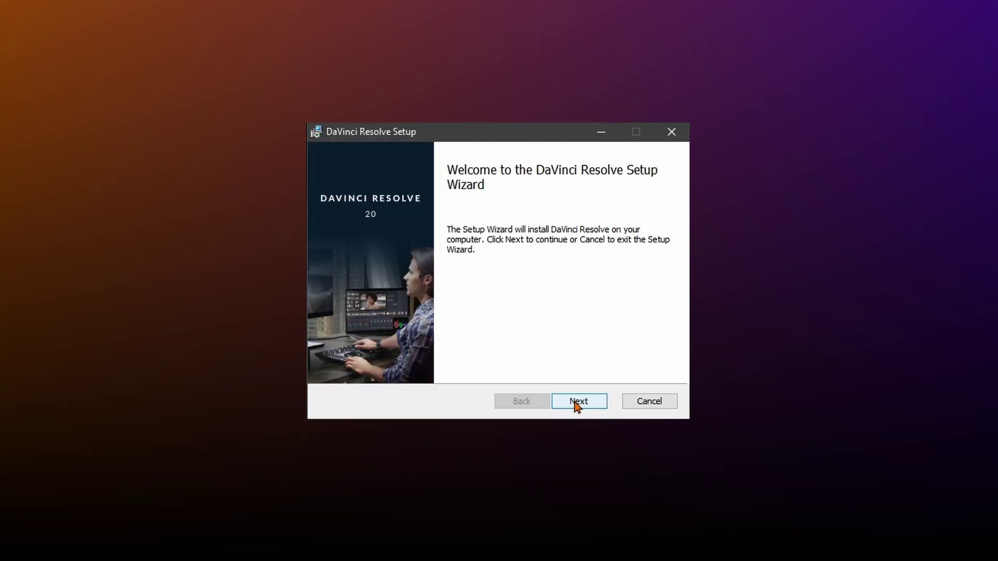
left_click(575, 404)
left_click(432, 365)
left_click(578, 401)
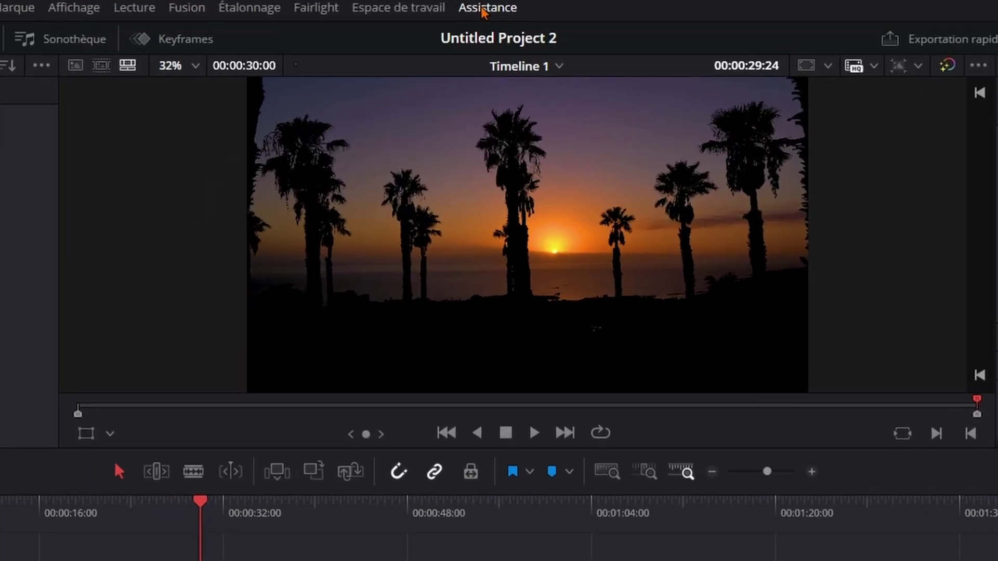
Open the What's new in 20.2 welcome window from the help menu and switch it to French
left_click(488, 30)
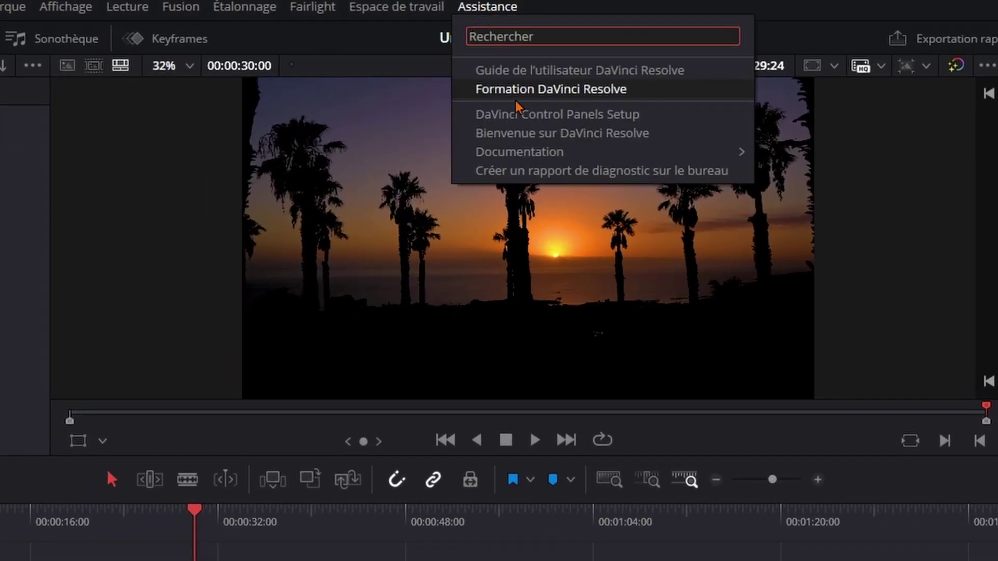
left_click(518, 136)
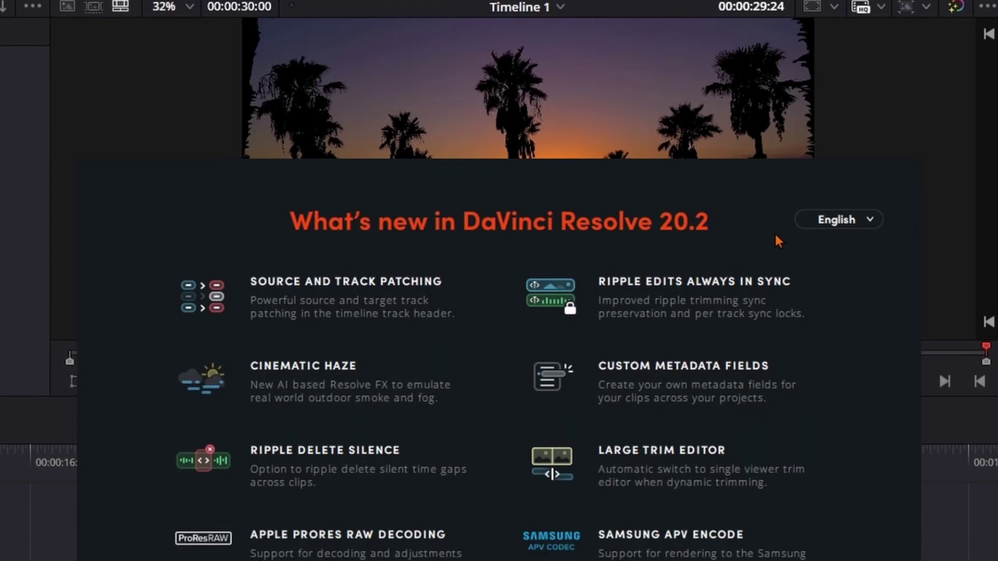
left_click(841, 61)
left_click(846, 126)
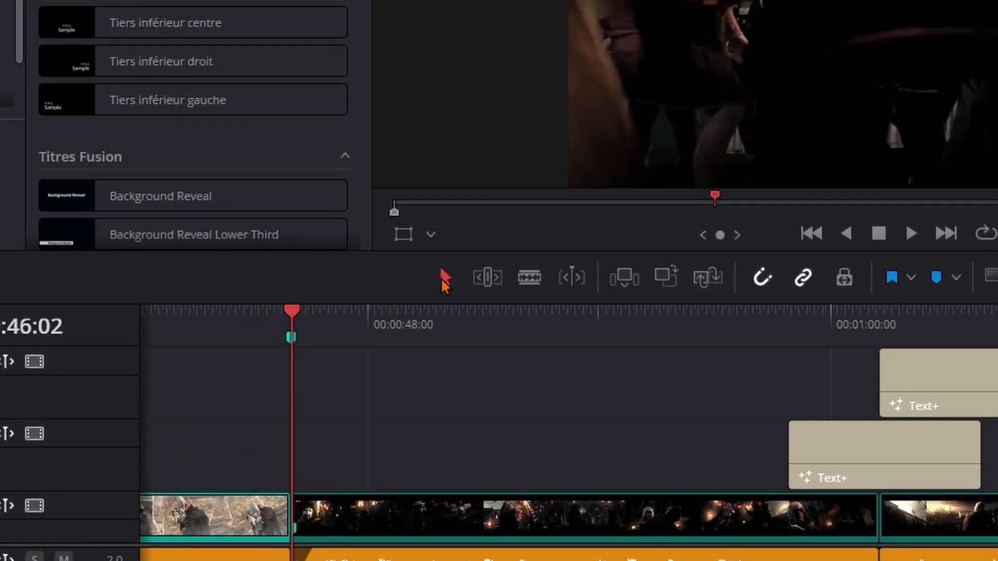
Enable trim editing and ripple-trim the Vidéo 1 trailer clip's end longer, then back
left_click(308, 280)
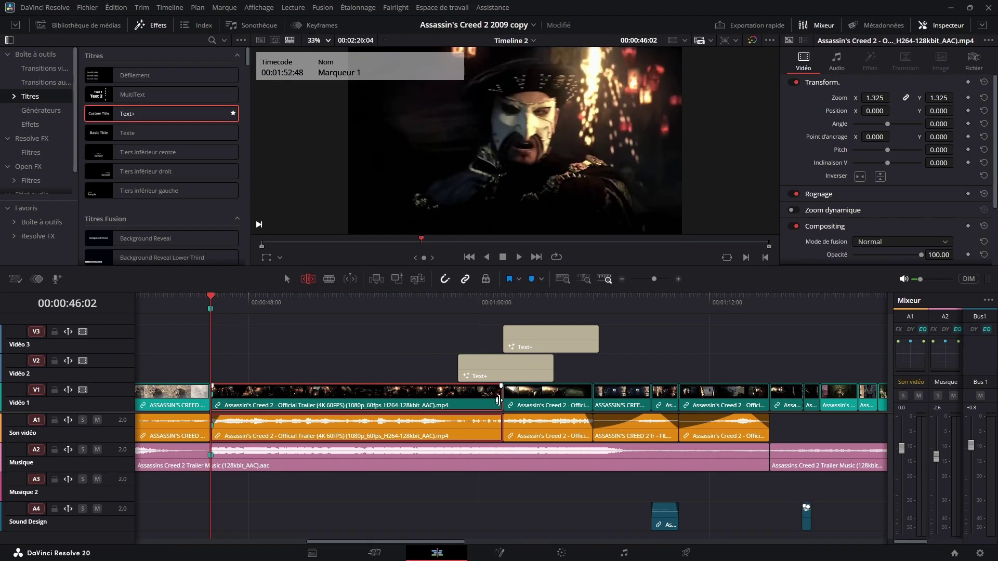
left_click_drag(497, 401, 540, 398)
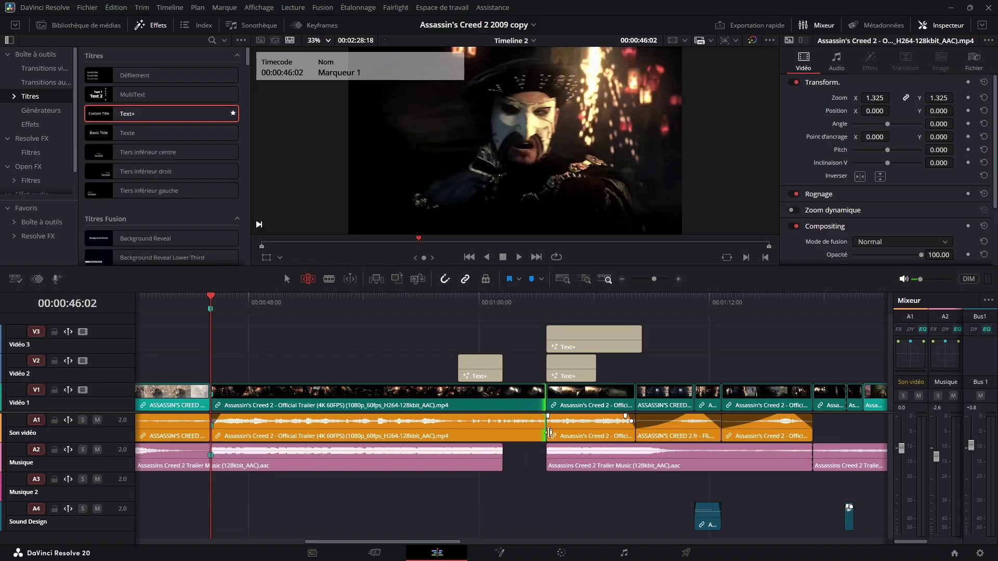
left_click_drag(549, 432, 489, 323)
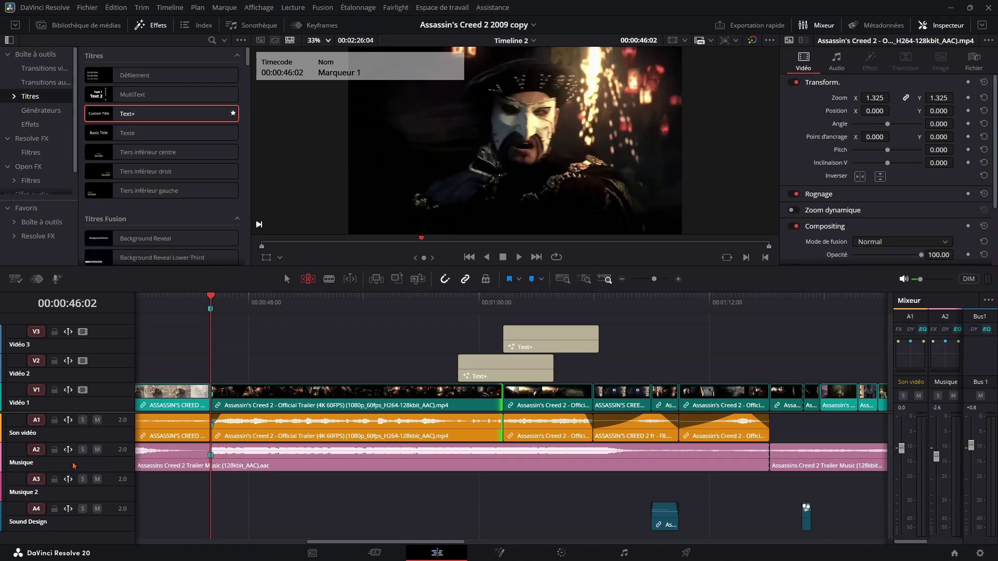
Turn off sync lock on the Musique, Vidéo 2 and Vidéo 3 tracks
left_click(68, 450)
left_click(68, 361)
left_click(68, 331)
Ripple-trim the trailer clip's end out and back, then toggle Musique and Son vidéo sync locks
mouse_move(502, 398)
left_mouse_down()
mouse_move(518, 398)
mouse_move(502, 404)
left_mouse_up()
mouse_move(500, 401)
left_mouse_down()
mouse_move(519, 399)
mouse_move(478, 401)
left_mouse_up()
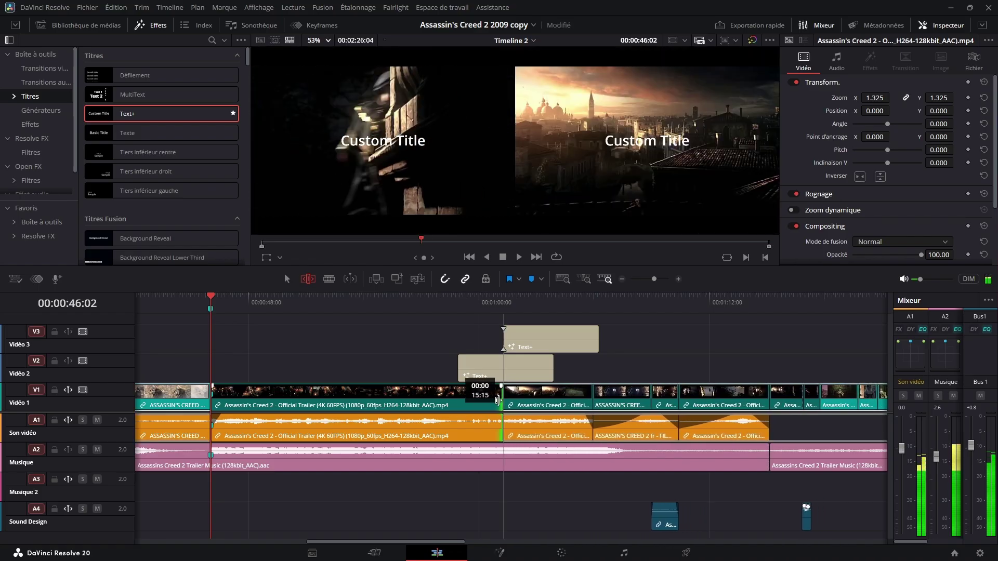
mouse_move(478, 401)
left_mouse_down()
mouse_move(474, 408)
mouse_move(502, 405)
left_mouse_up()
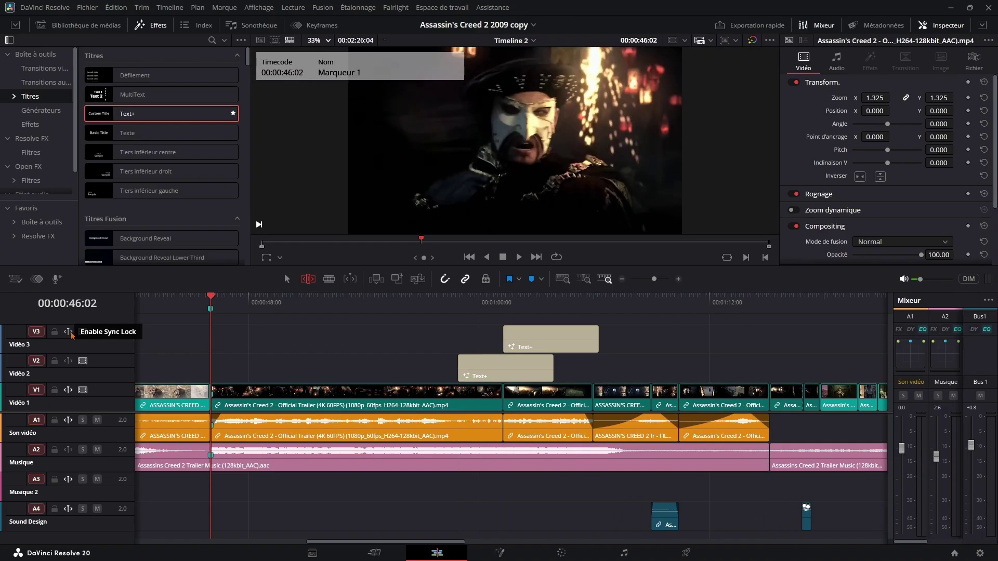
left_click(68, 449)
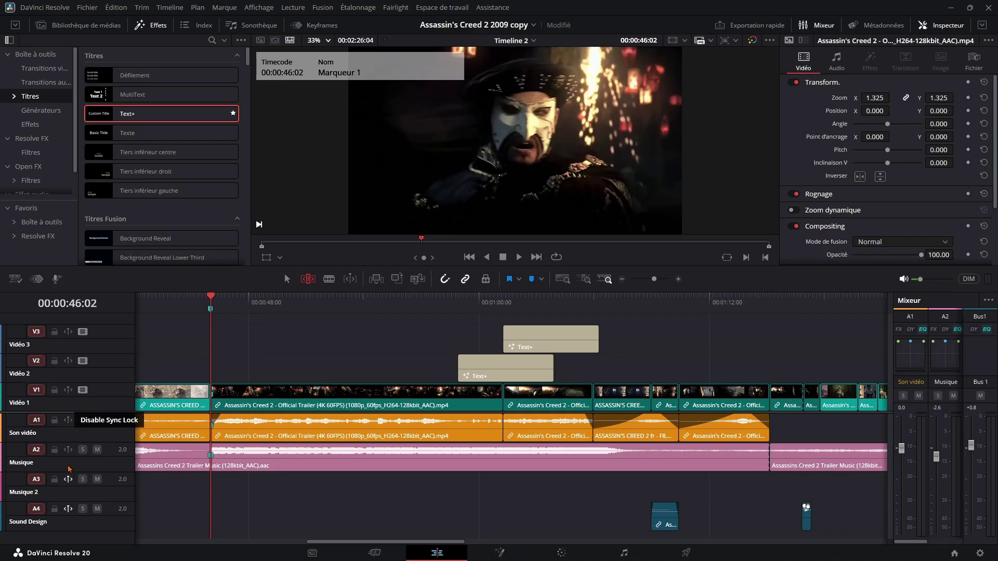
left_click(66, 523)
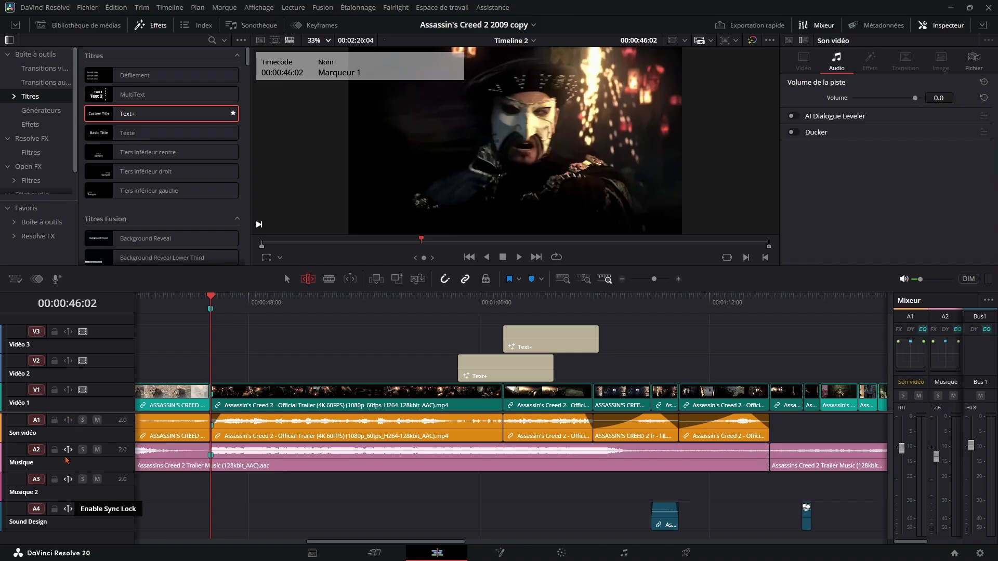
Ripple-trim the trailer clip with Vidéo 1 and Musique sync locks toggled, then save the project
left_click(68, 390)
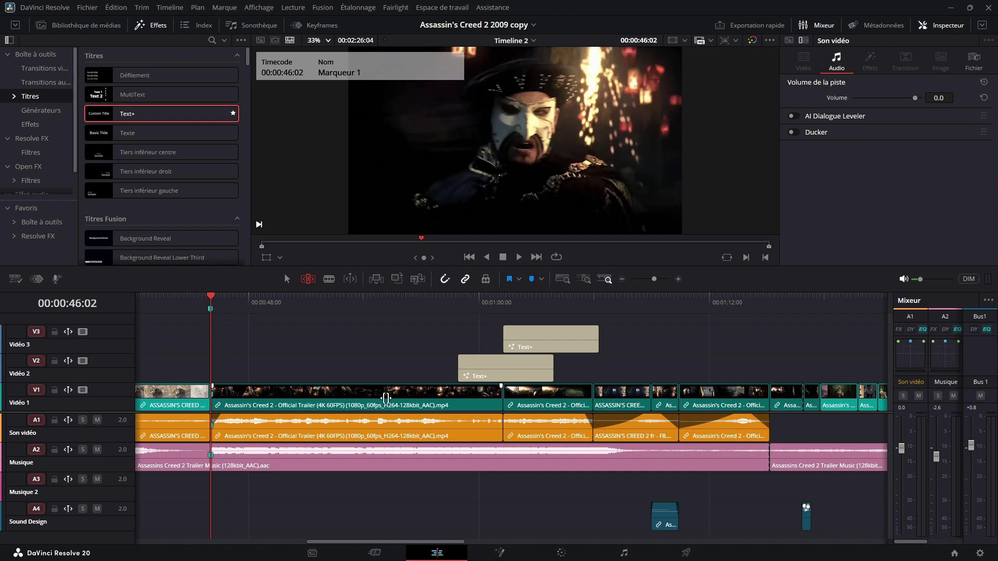
mouse_move(502, 399)
left_mouse_down()
mouse_move(458, 404)
mouse_move(560, 408)
mouse_move(551, 407)
left_mouse_up()
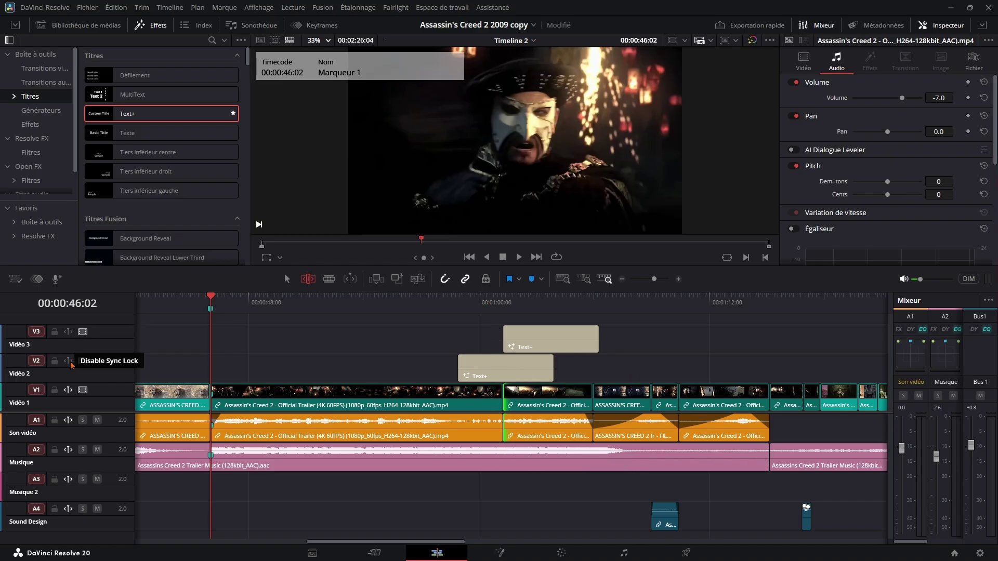
left_click(68, 449)
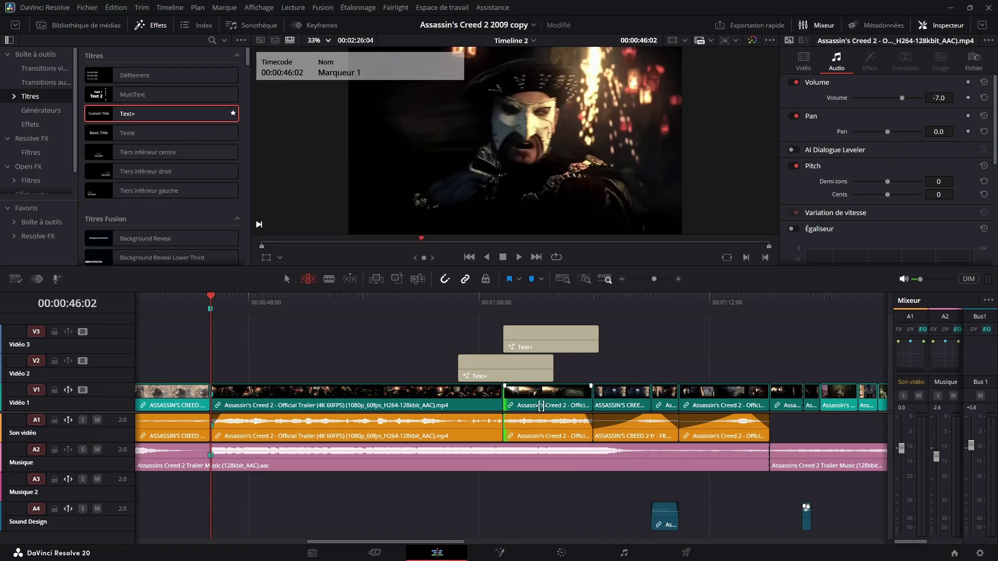
left_click_drag(509, 398, 474, 406)
key("ctrl+s")
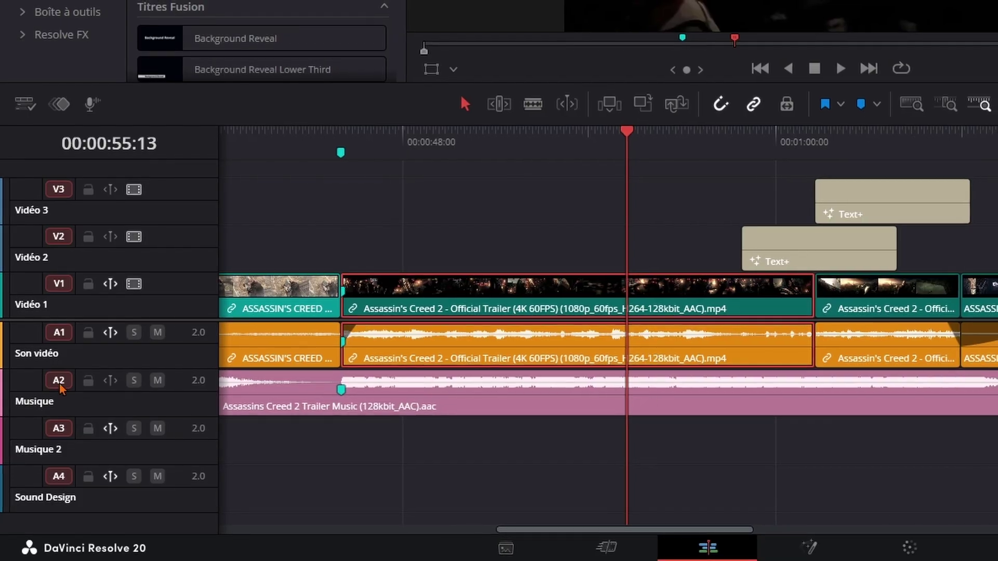
Cut all clips at the playhead with Ctrl+B, then undo the cut
left_click(526, 471)
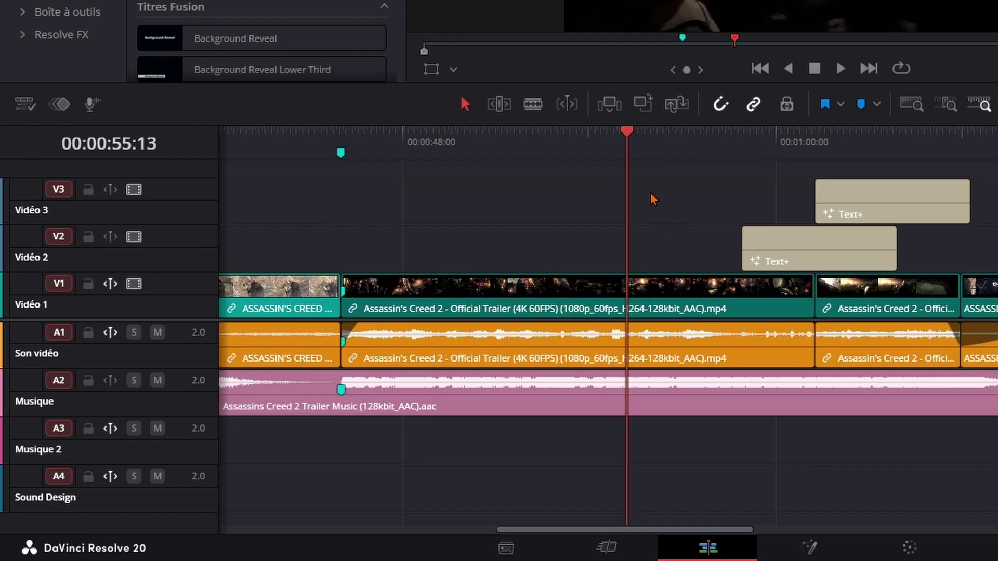
key("ctrl+b")
left_click(675, 148)
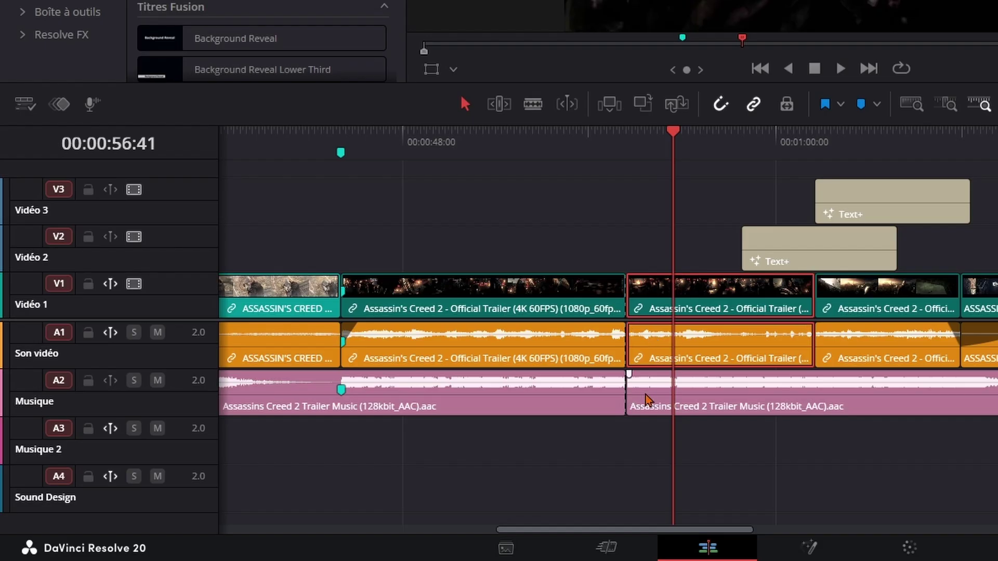
key("ctrl+z")
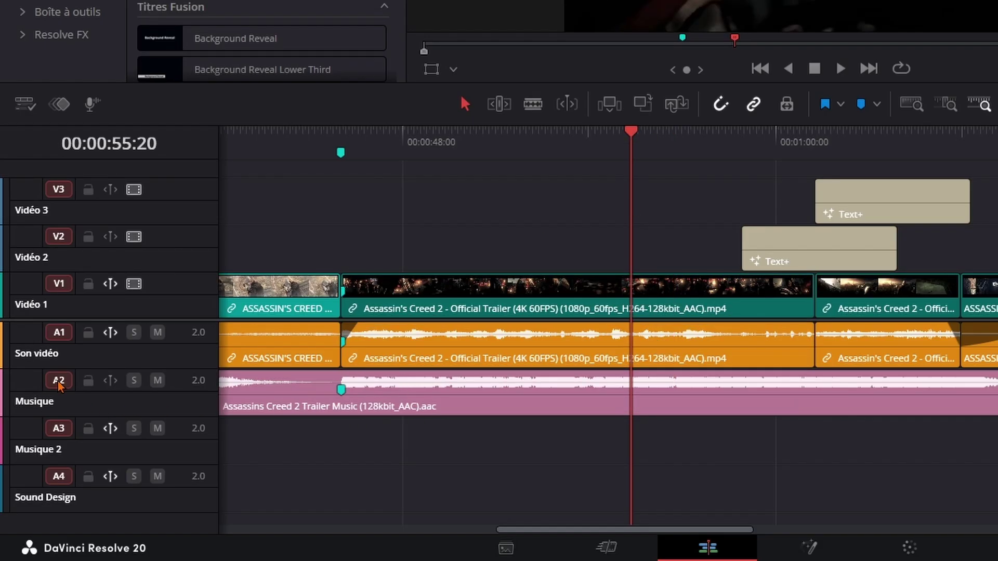
Razor only the trailer clip at the playhead, then rejoin the two pieces into one clip
left_click(656, 302)
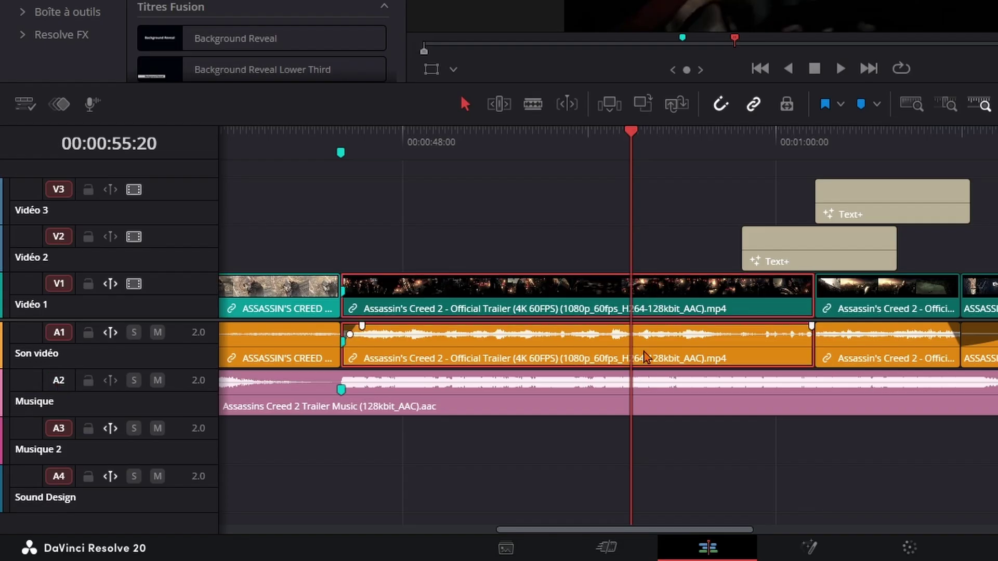
left_click(672, 244)
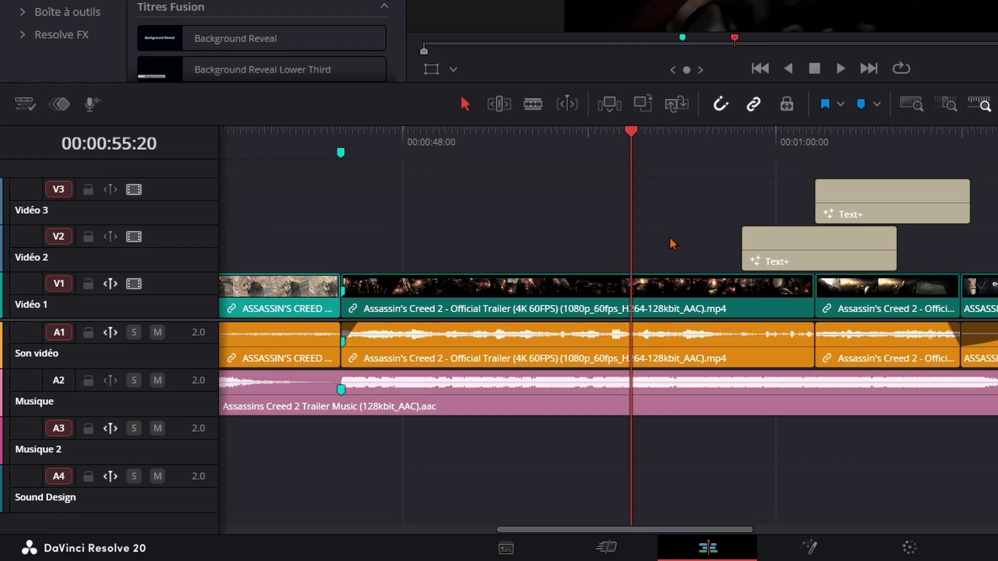
key("ctrl+b")
left_click(674, 134)
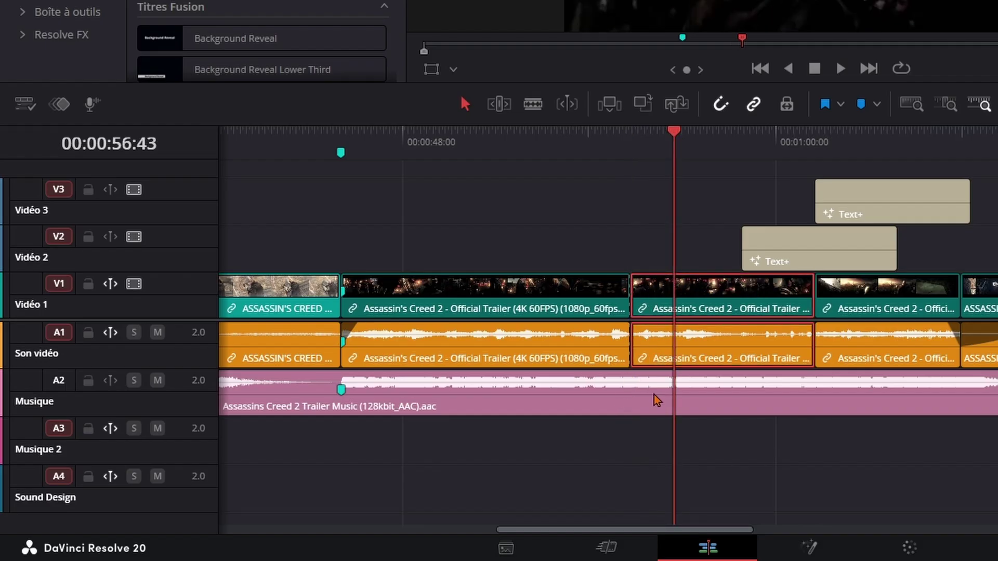
key("ctrl+z")
Scrub and play the timeline forward, selecting the trailer clip under the playhead
left_click_drag(493, 151, 773, 129)
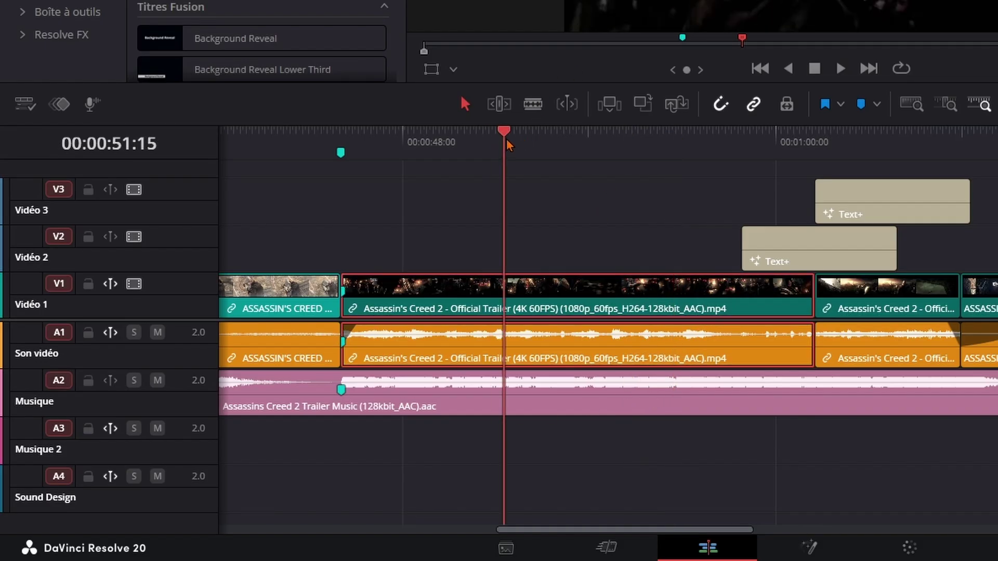
key("l")
key("l")
key("l")
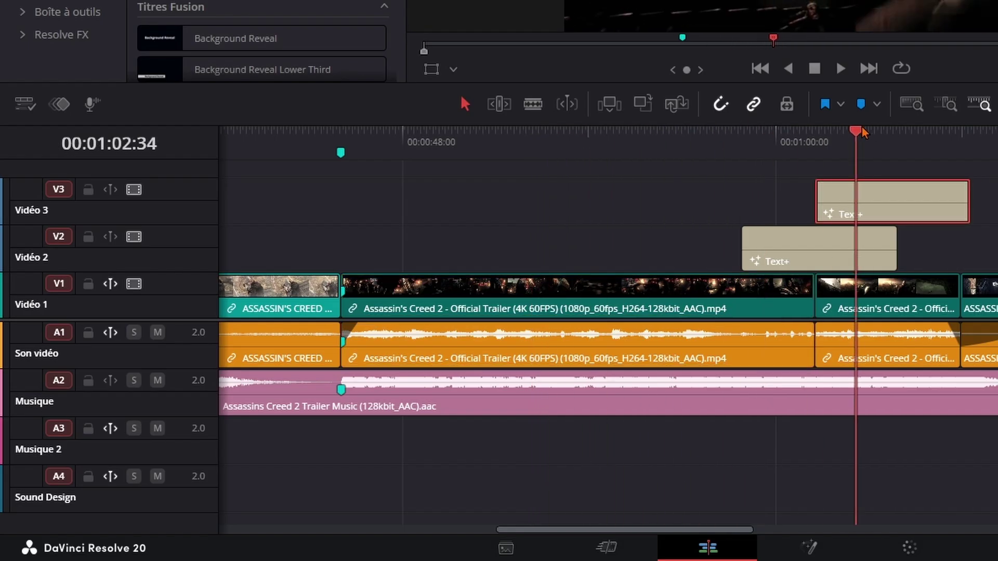
left_click(680, 303)
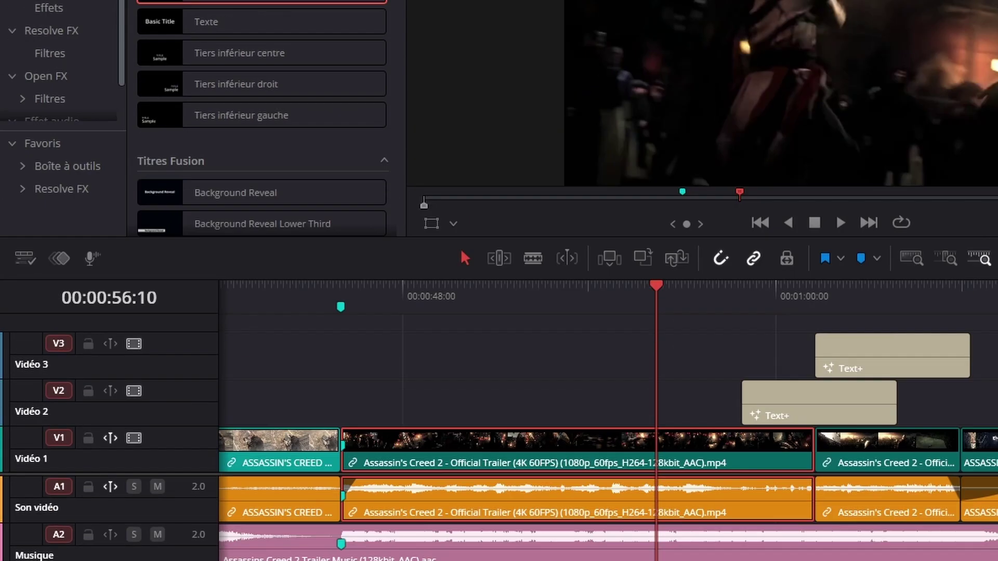
Toggle auto-selecting the clip under the playhead, then park the playhead at 00:00:53:41
left_click(271, 9)
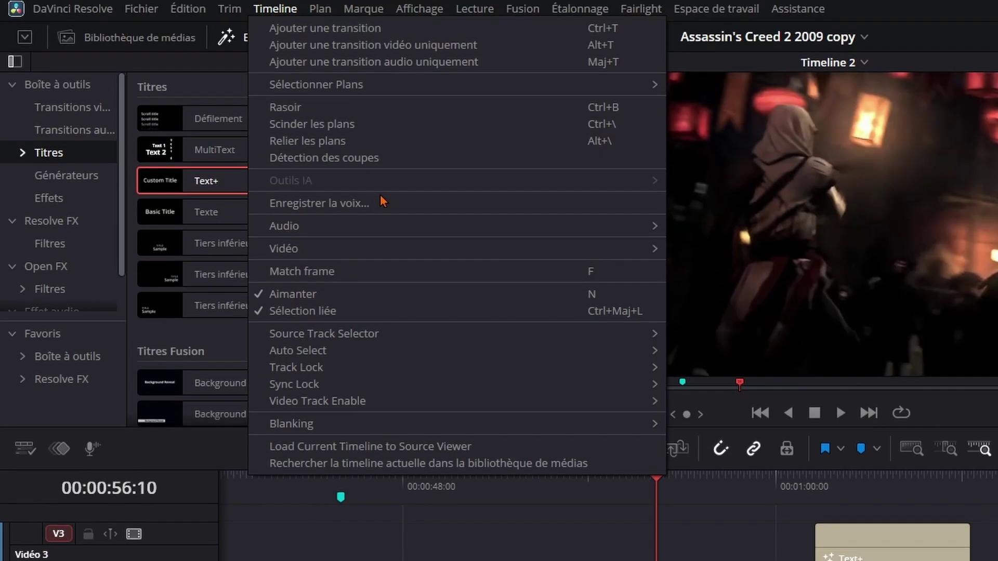
mouse_move(520, 248)
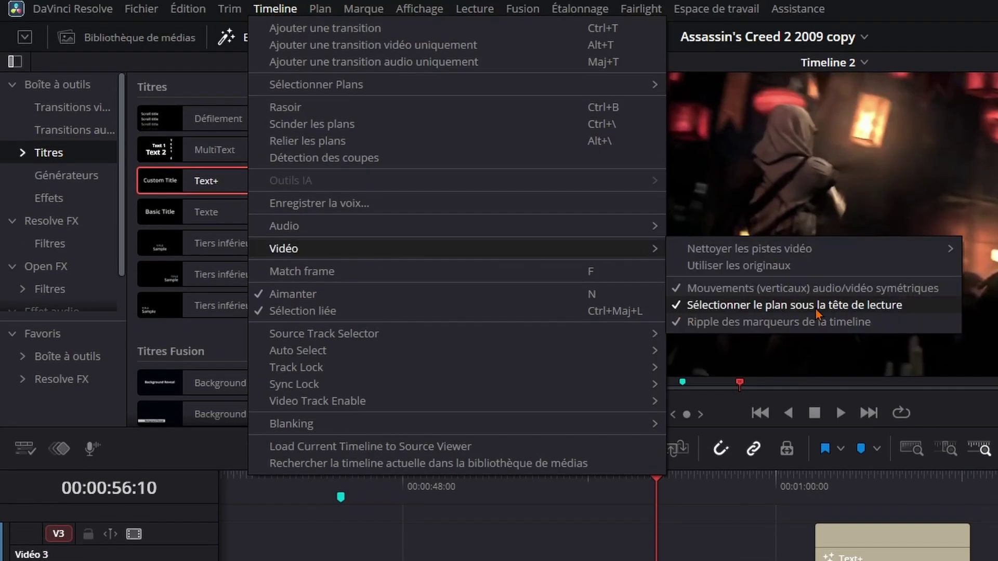
left_click(799, 306)
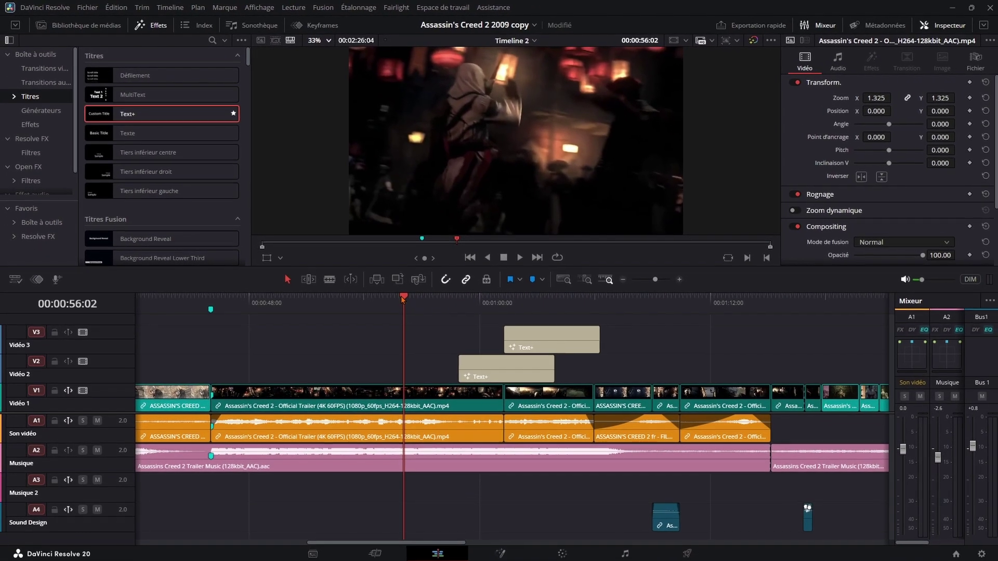
left_click_drag(440, 307, 467, 306)
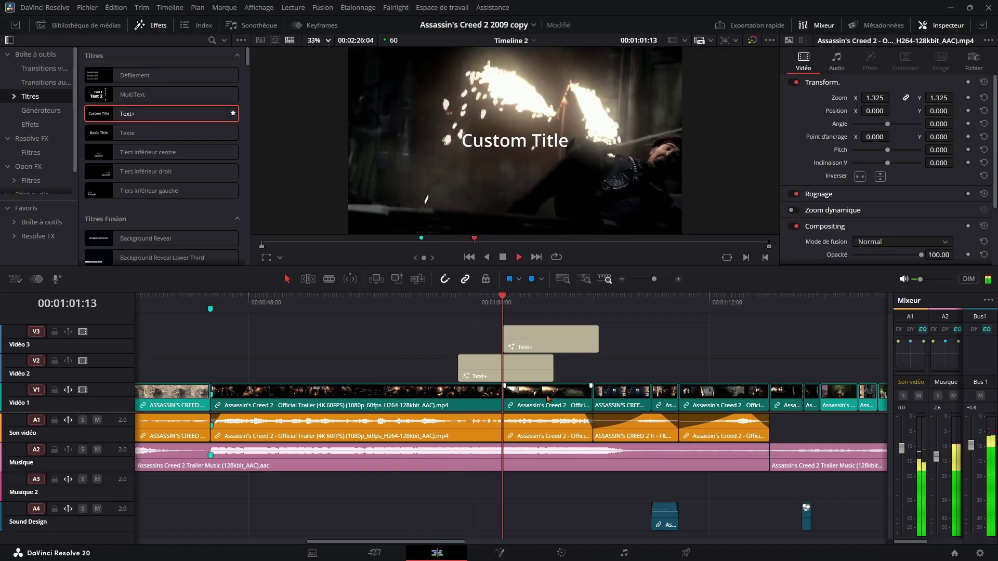
left_click_drag(447, 293, 357, 296)
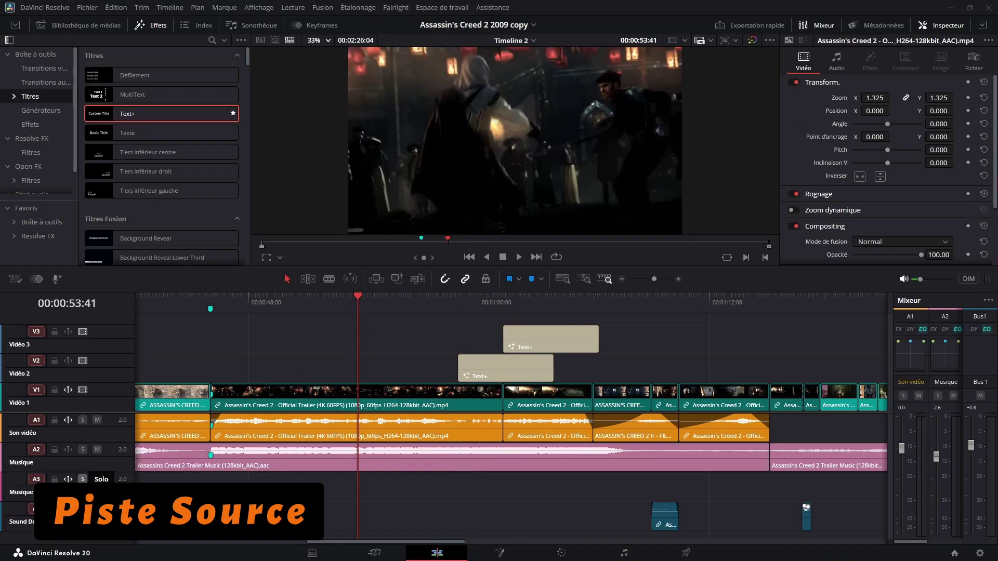
Select assassinat d'en haut.mp4 in the media bins, disable source audio, and test-drop it over Vidéo 2
left_click(78, 25)
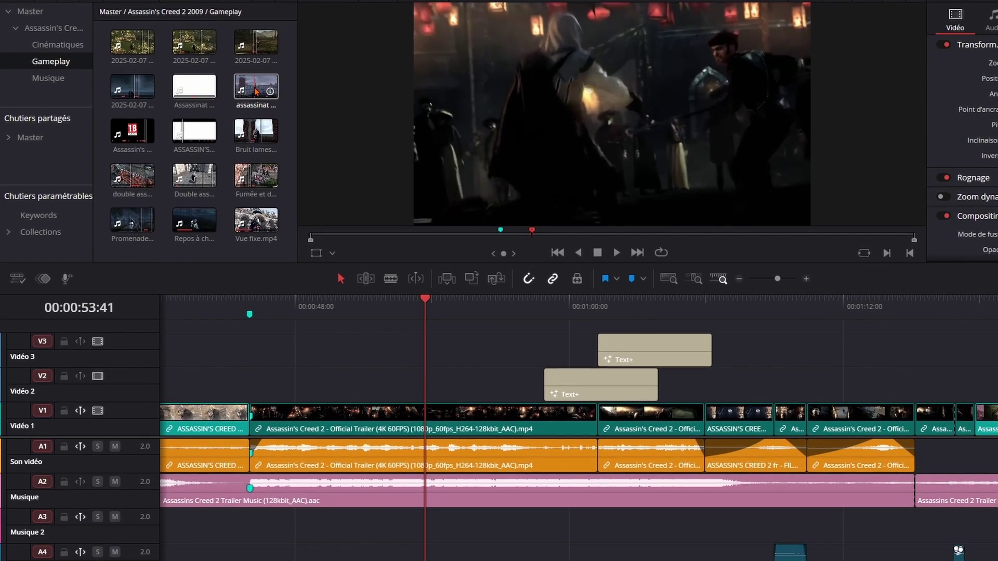
left_click(256, 90)
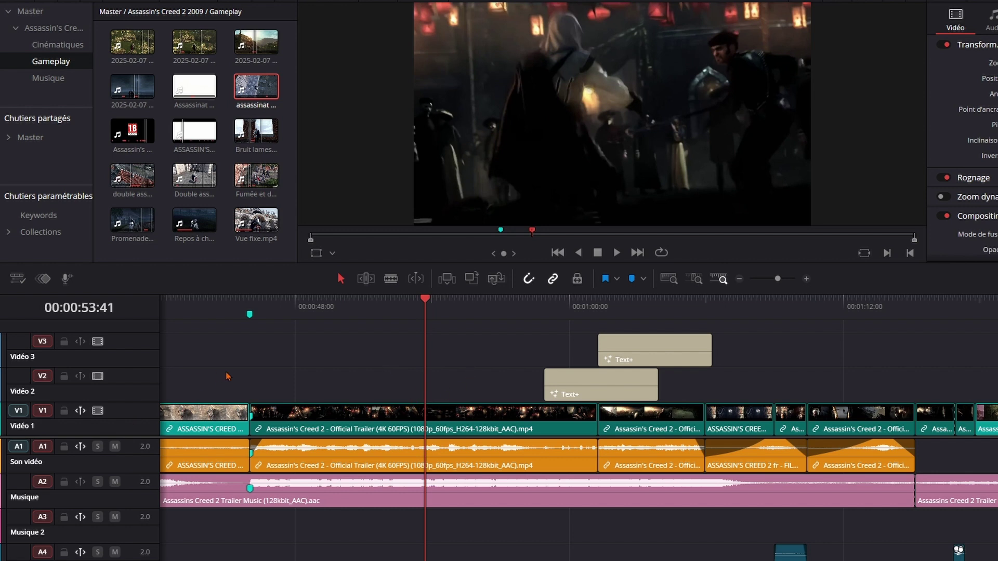
left_click(18, 451)
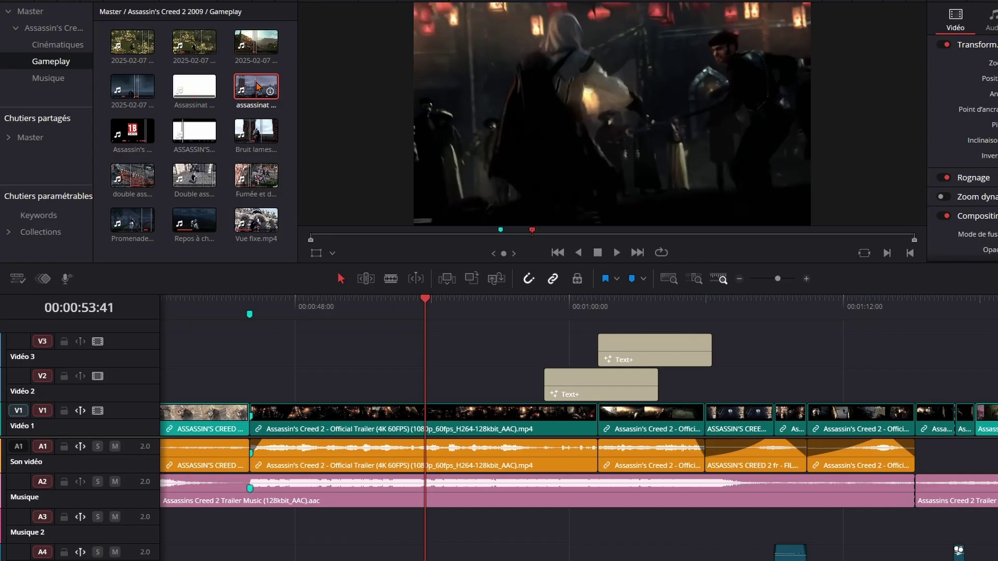
mouse_move(257, 86)
left_mouse_down()
mouse_move(313, 321)
mouse_move(311, 398)
left_mouse_up()
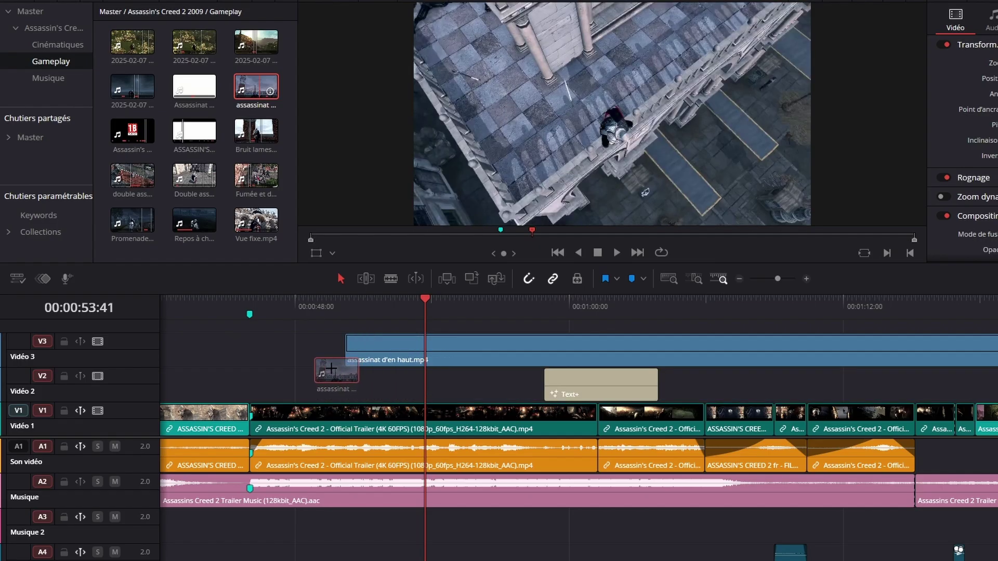
left_click_drag(311, 398, 337, 272)
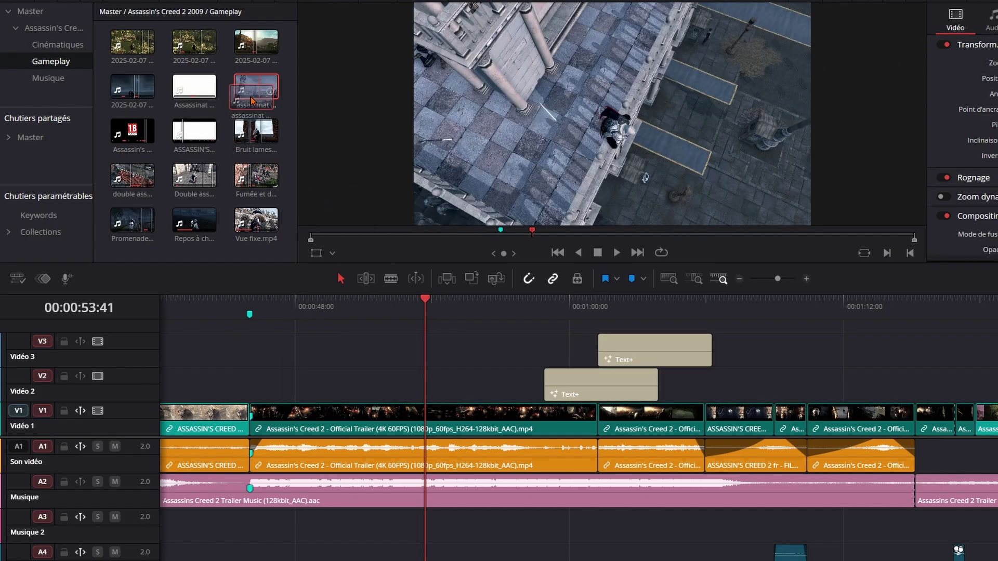
Restore the source audio and video track routing
left_click(18, 447)
left_click(18, 410)
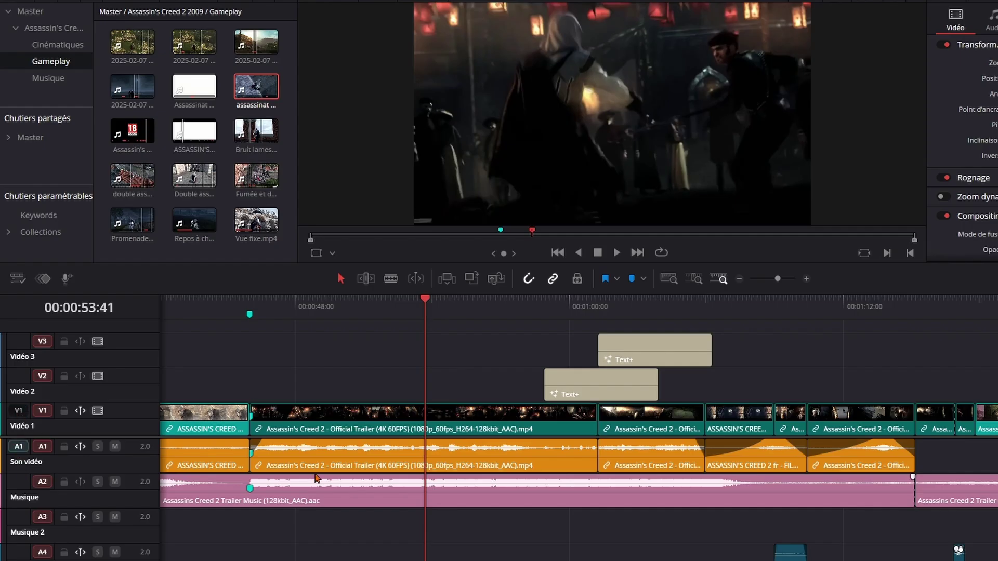
left_click(19, 410)
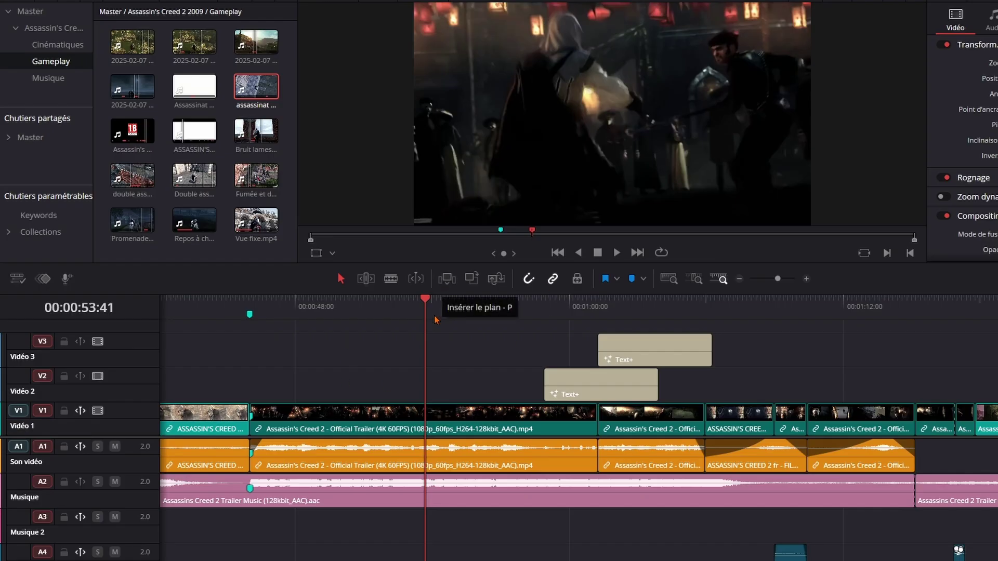
Zoom out, jump to the timeline end at 00:02:27:23, and zoom in around it
left_click(740, 280)
left_click(740, 279)
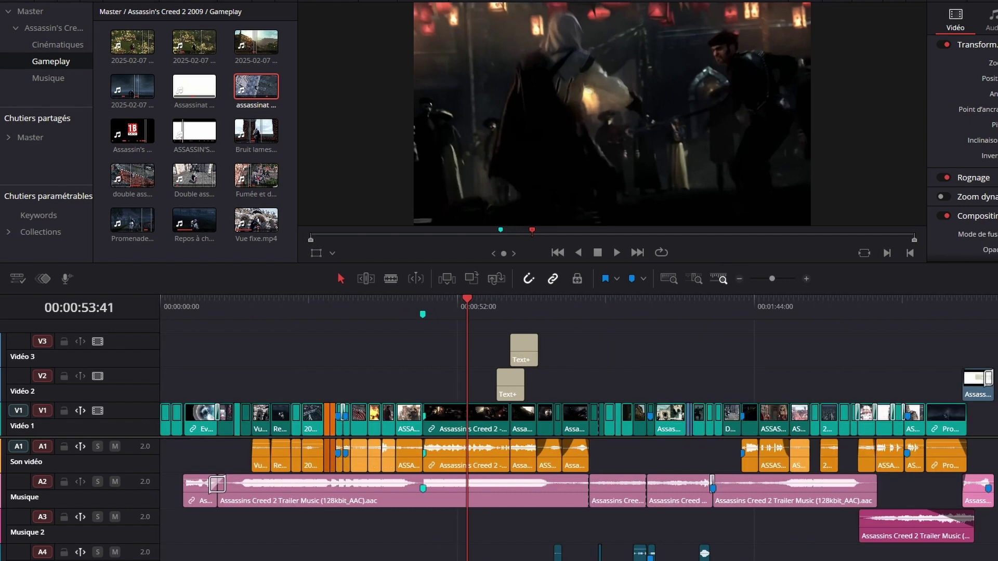
key("End")
key("ctrl+equal")
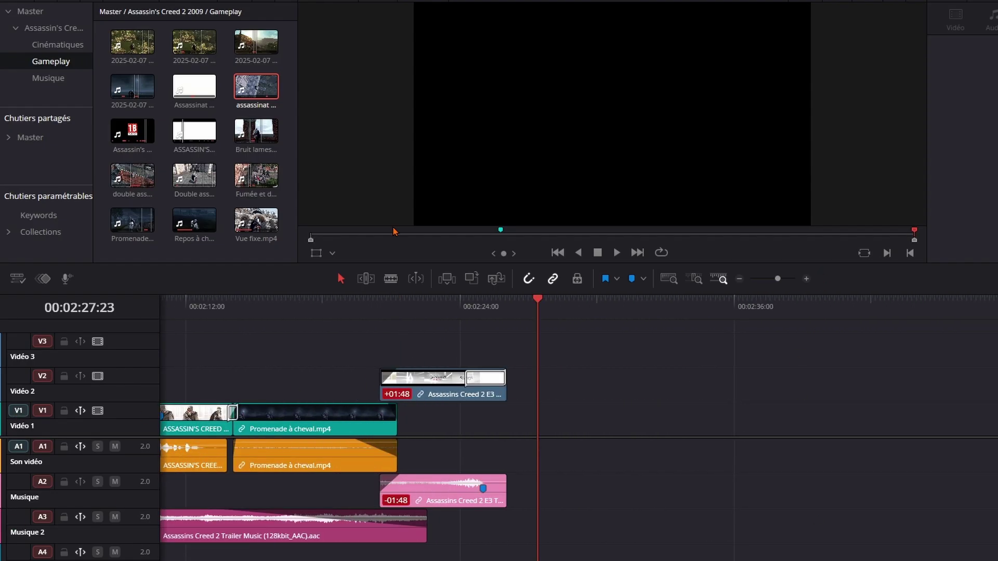
left_click(255, 86)
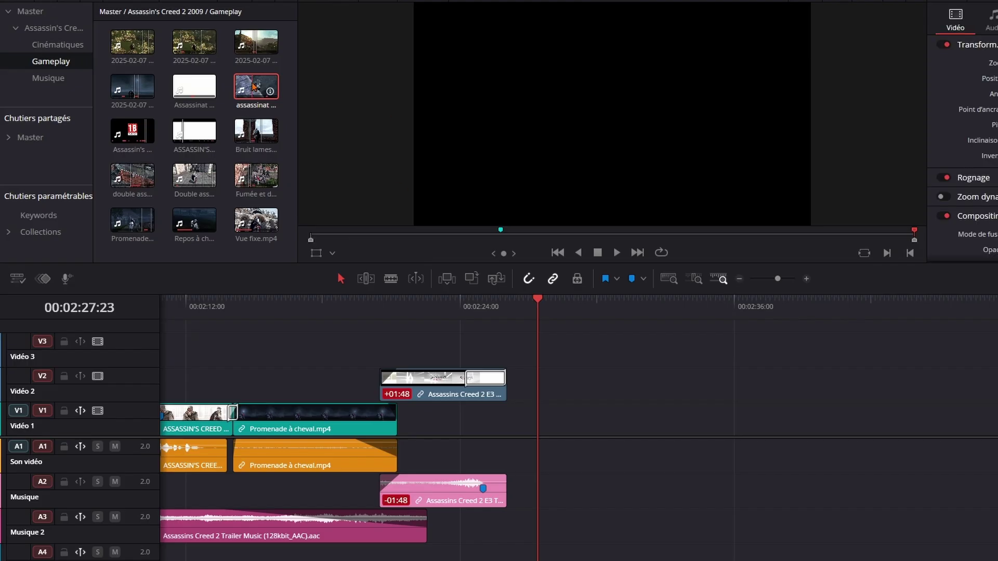
key("F9")
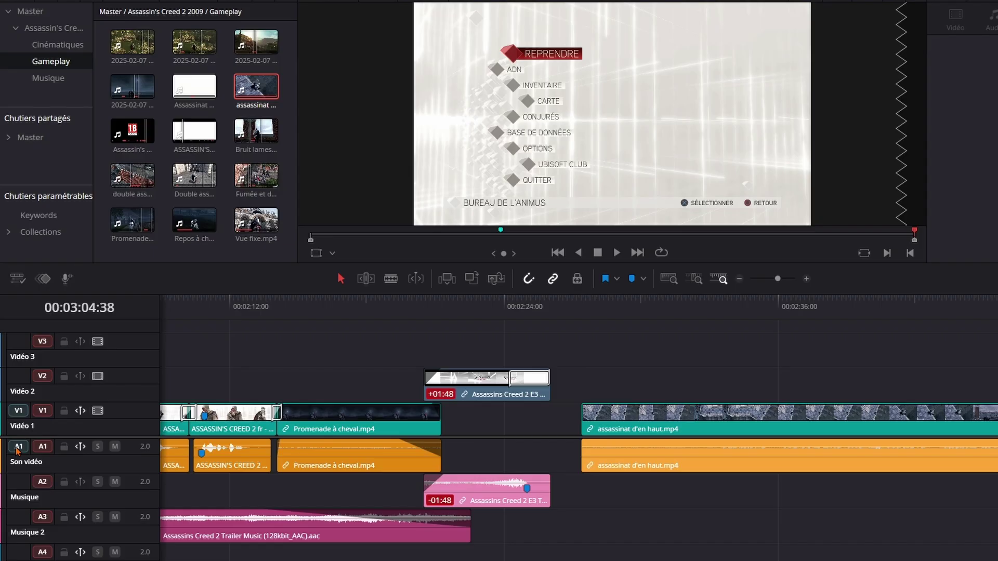
key("ctrl+z")
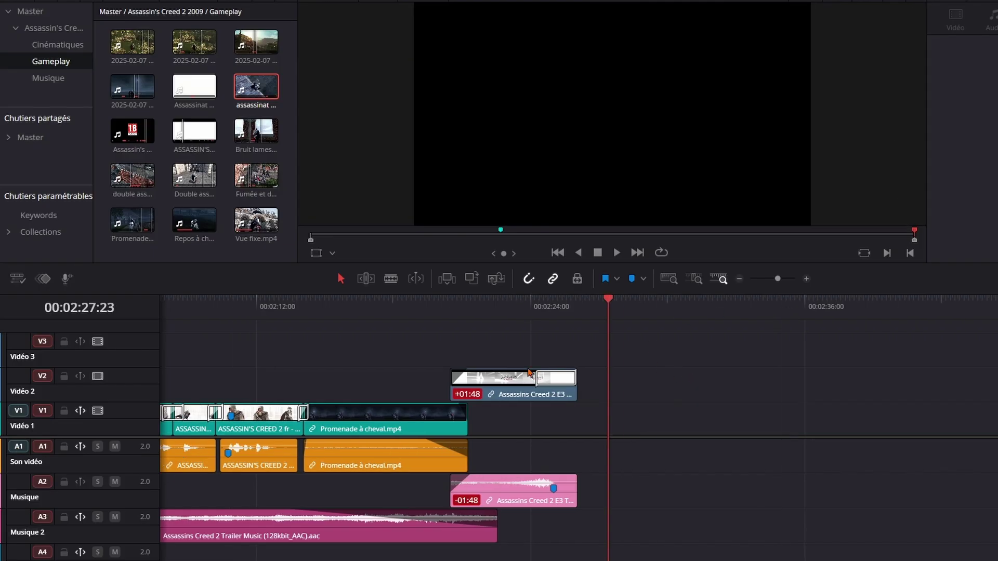
left_click_drag(11, 450, 17, 486)
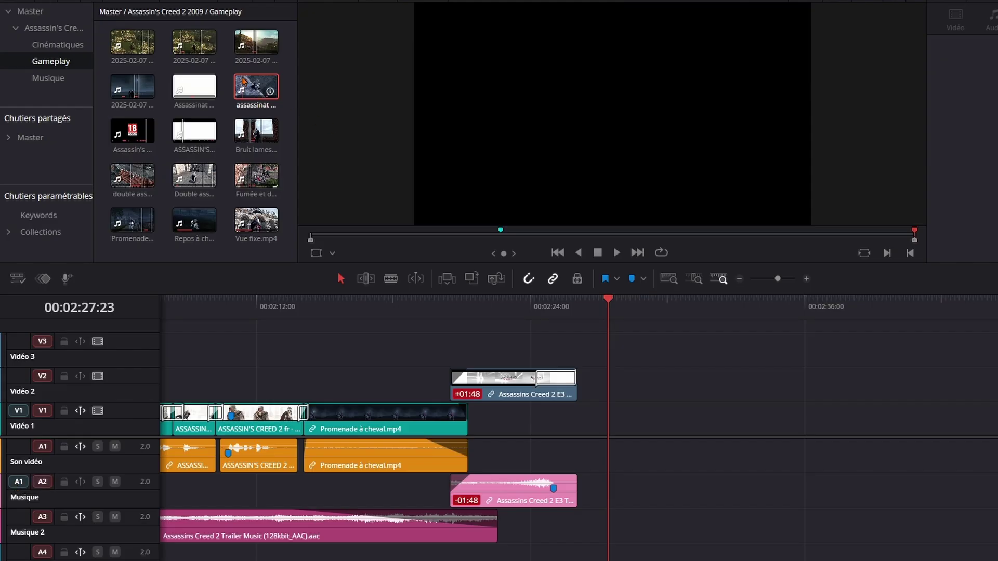
left_click(251, 88)
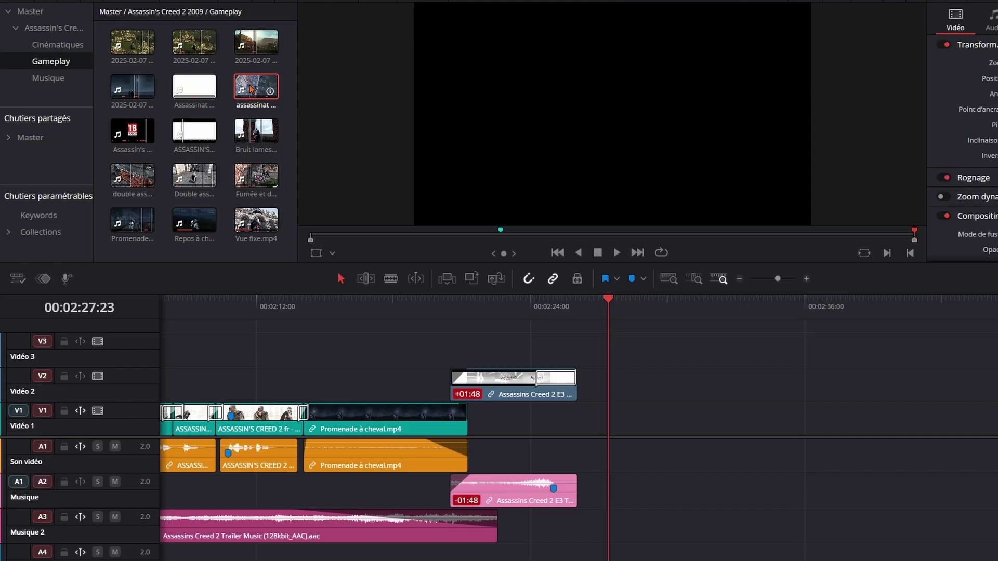
key("shift+F12")
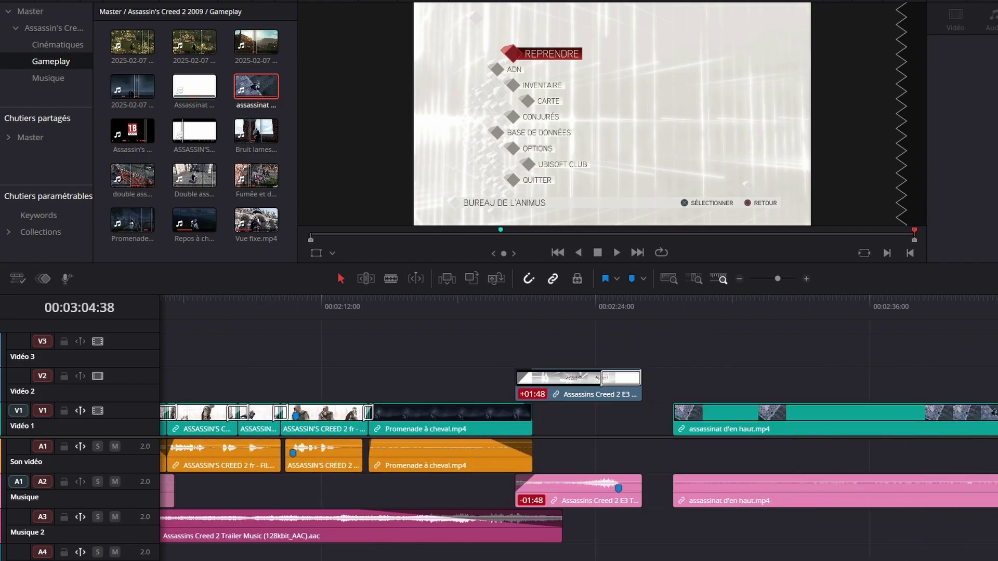
scroll(571, 416, "right", 5)
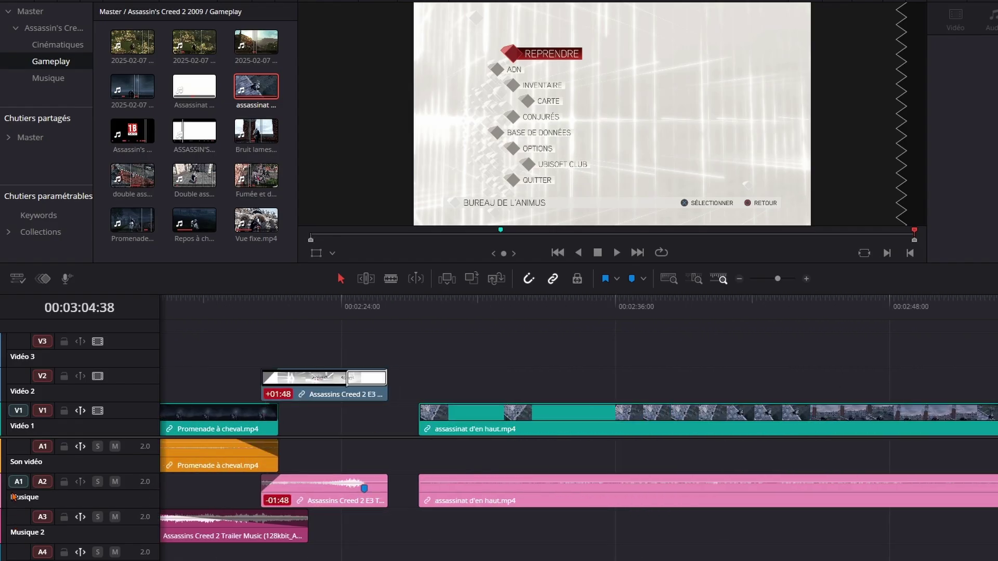
key("ctrl+z")
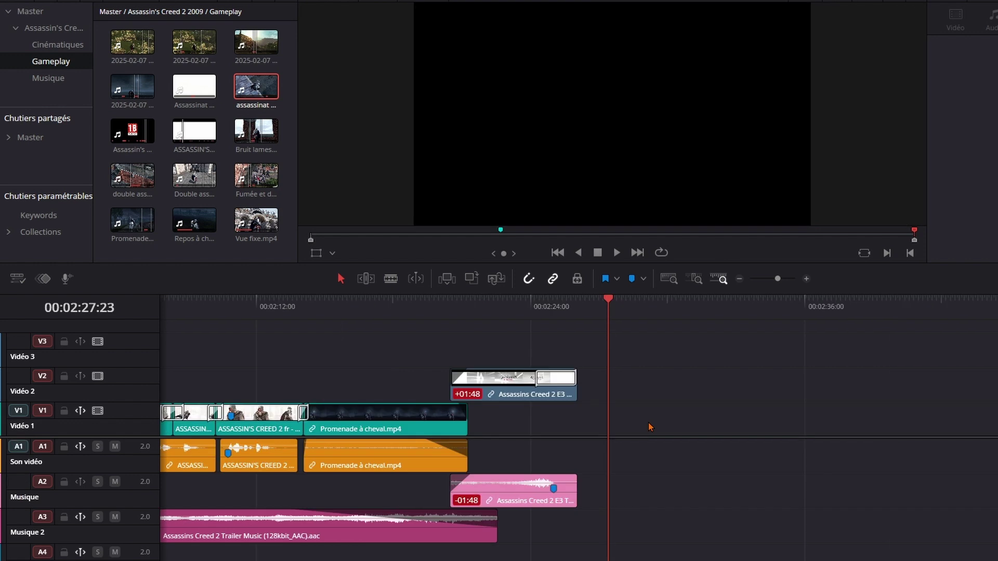
scroll(800, 515, "left", 5)
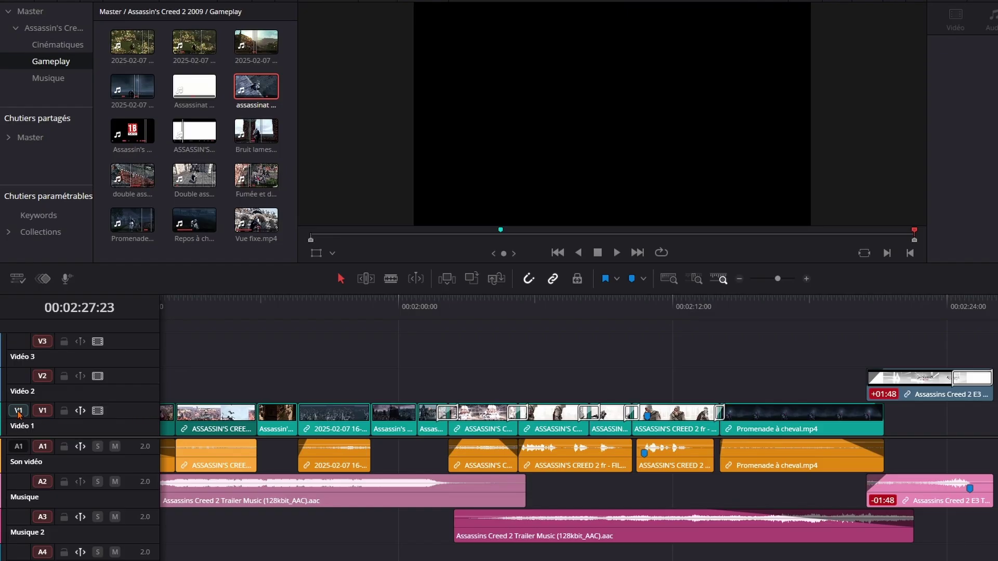
Route source video to Vidéo 3, test-drag assassinat d'en haut.mp4 to the viewer, cancel, and save
left_click_drag(19, 412, 21, 343)
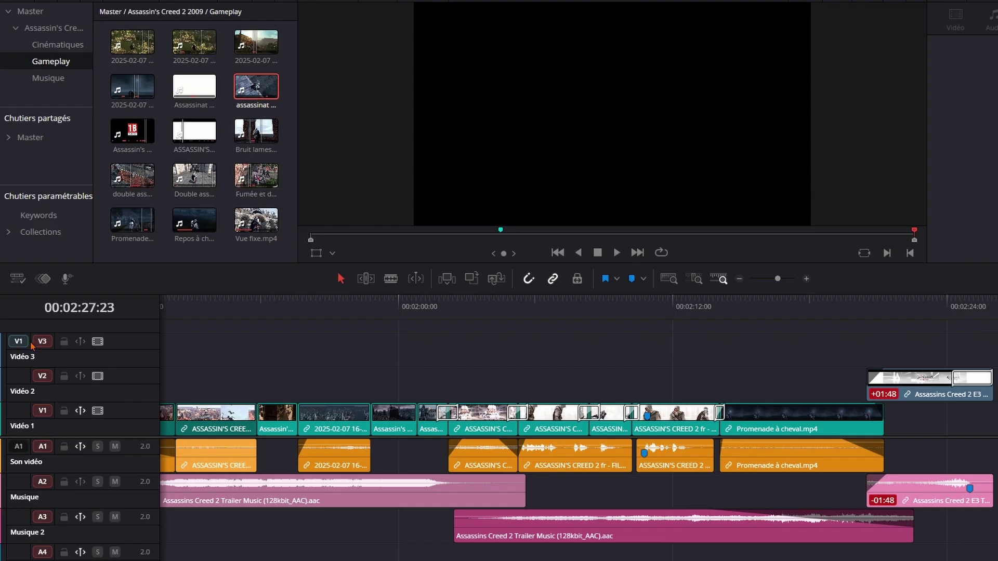
left_click(255, 90)
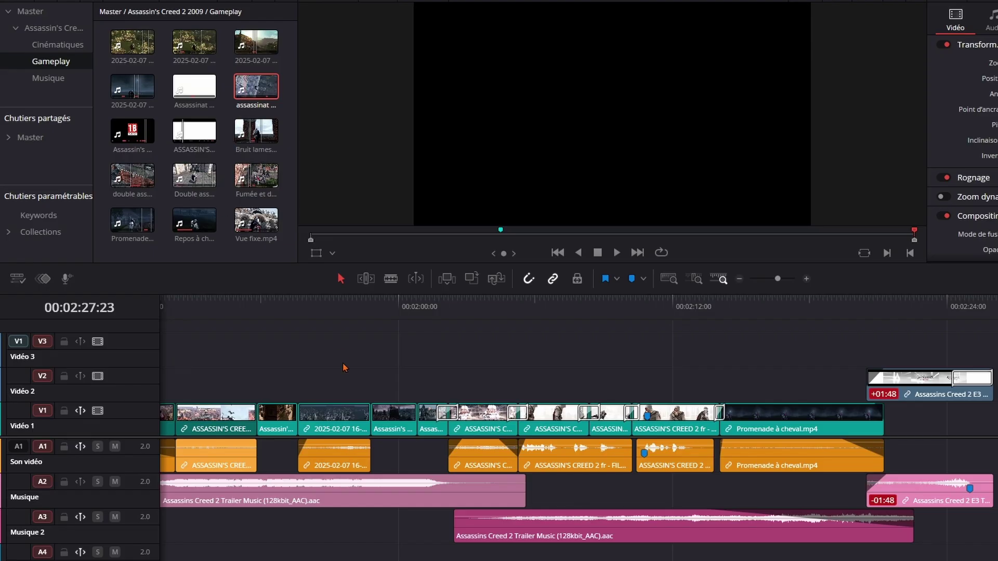
left_click_drag(268, 84, 586, 80)
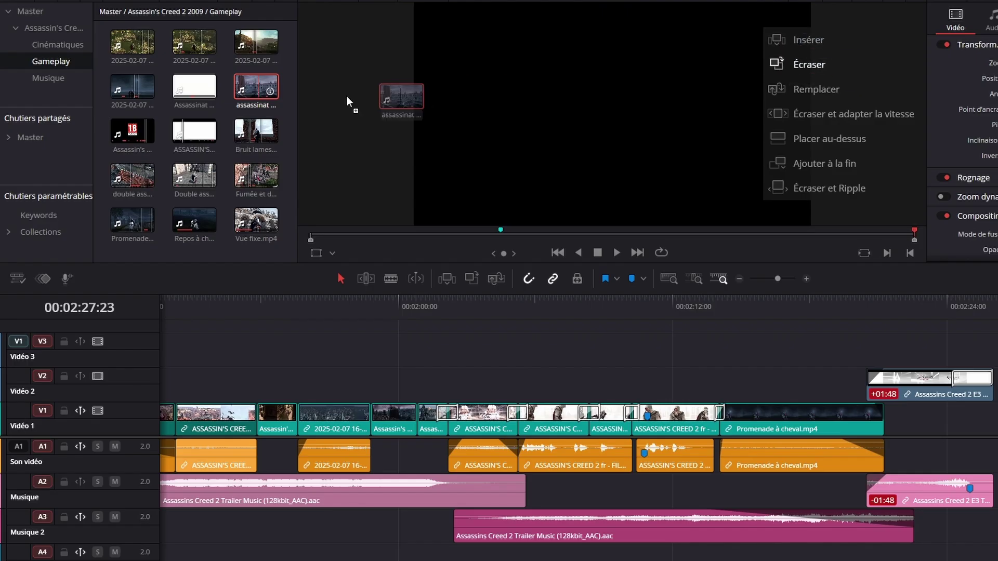
left_click_drag(805, 69, 253, 88)
key("ctrl+s")
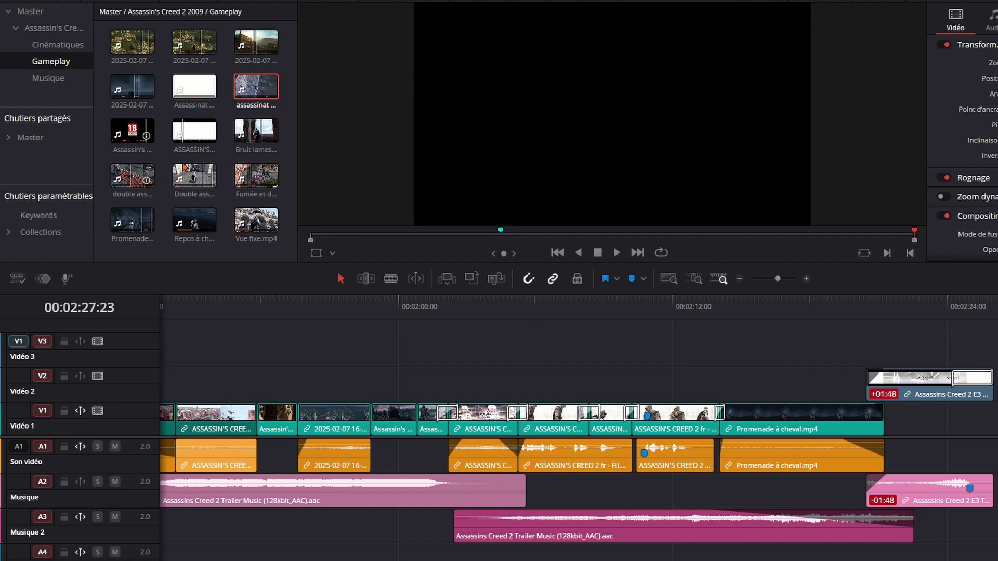
Place the smoke gameplay clip on Vidéo 3 and move the playhead to 00:02:00:11
left_click(255, 171)
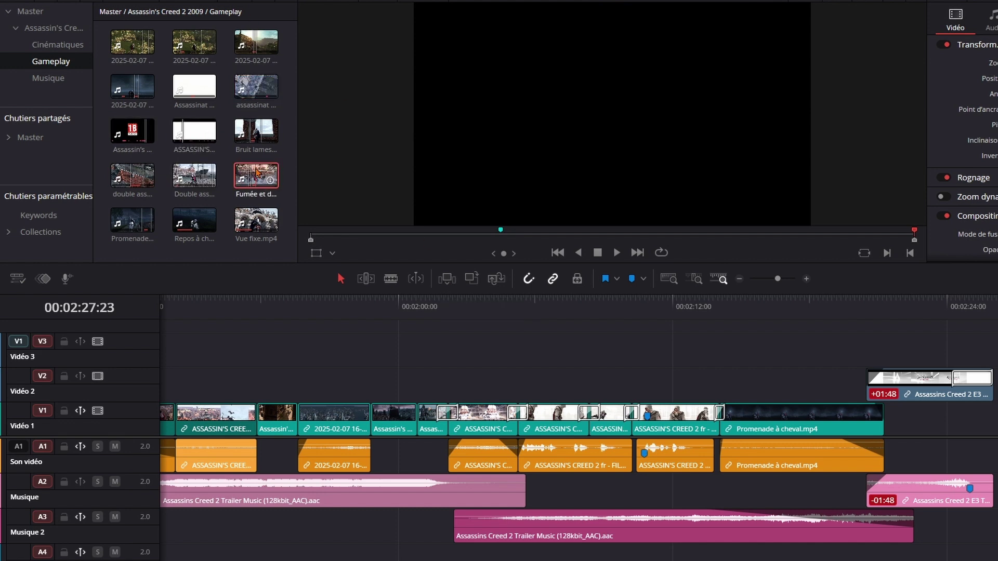
left_click_drag(255, 171, 596, 348)
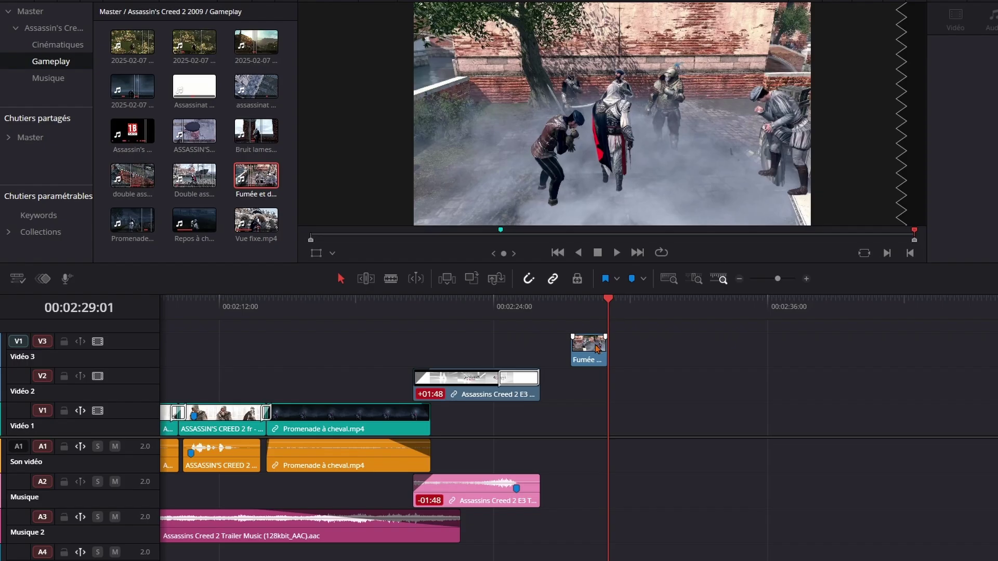
left_click(477, 306)
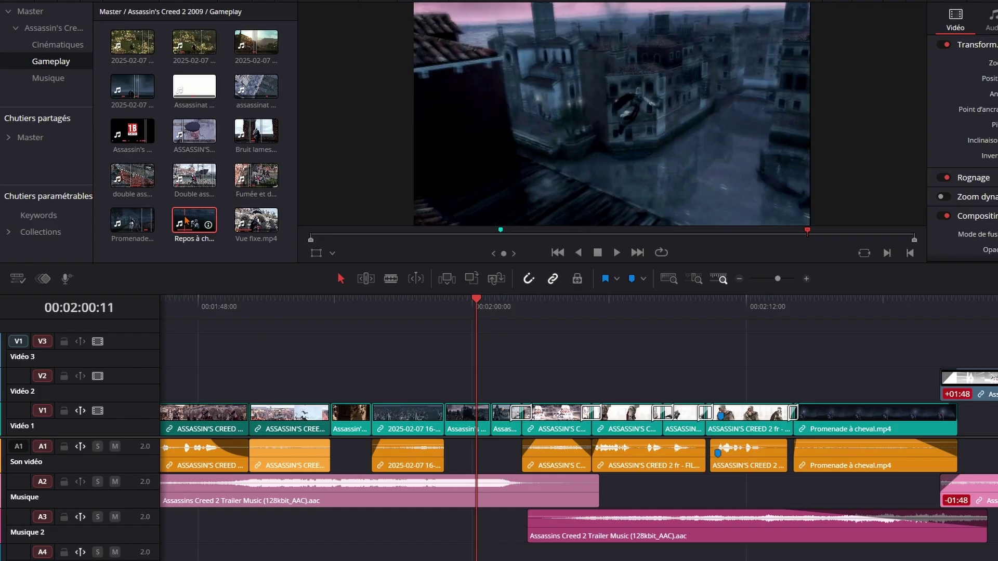
Place Repos à cheval.mp4 on Vidéo 3 with F12, then move to 00:02:02:11 and route video to Vidéo 2
key("F12")
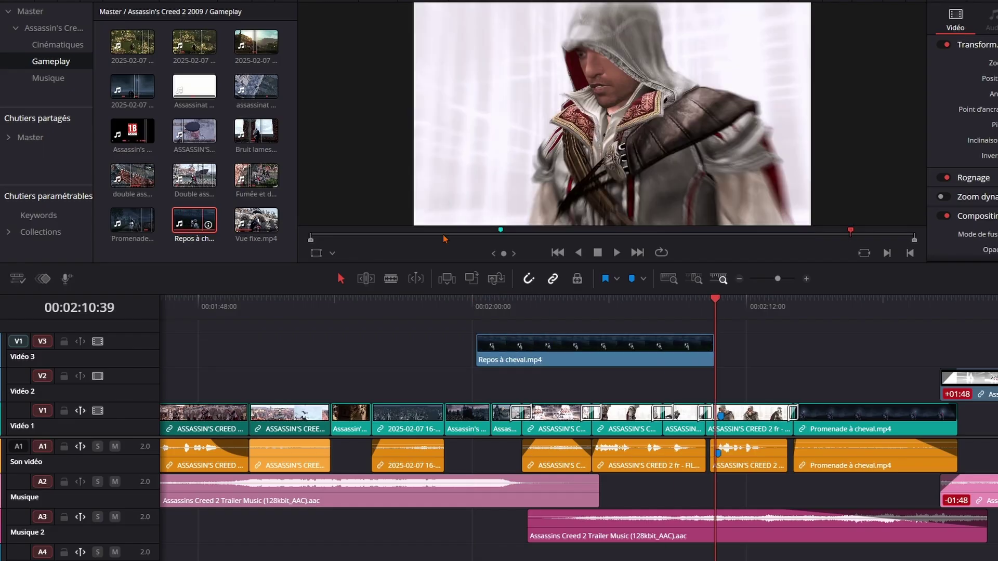
left_click(521, 303)
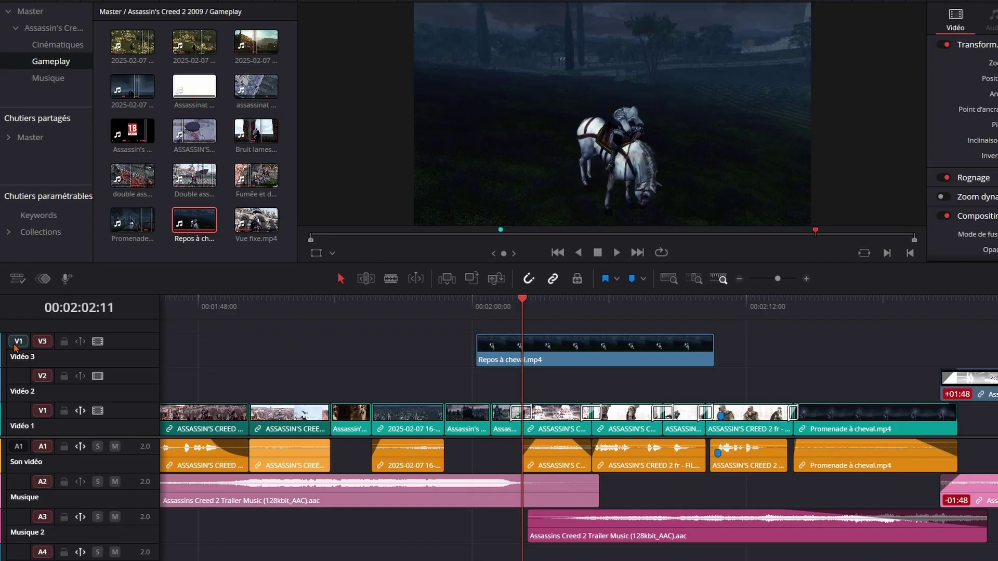
left_click_drag(21, 347, 18, 376)
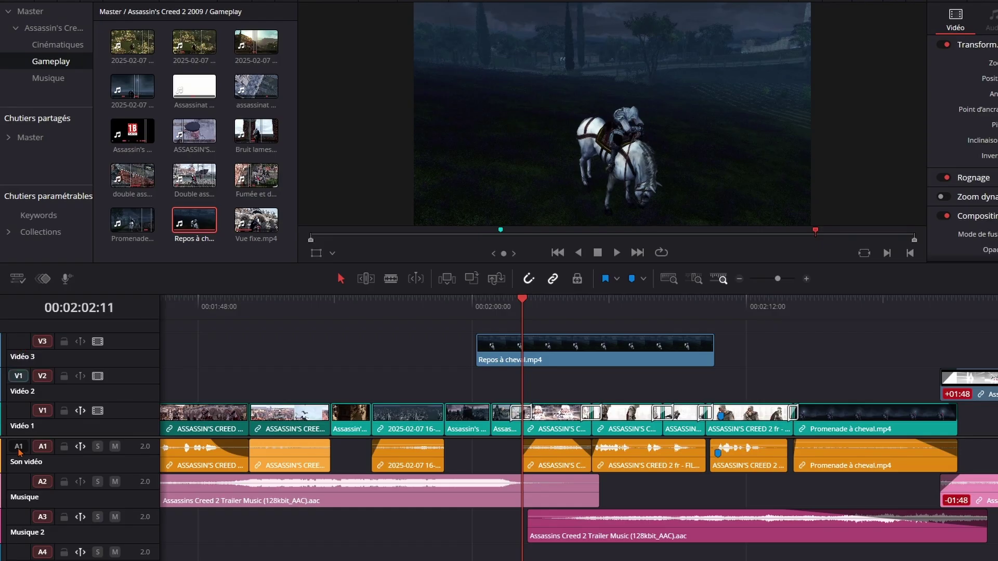
Pick the first Gameplay clip and route its source audio to Sound Design at 00:02:04:45
left_click(19, 446)
left_click(132, 42)
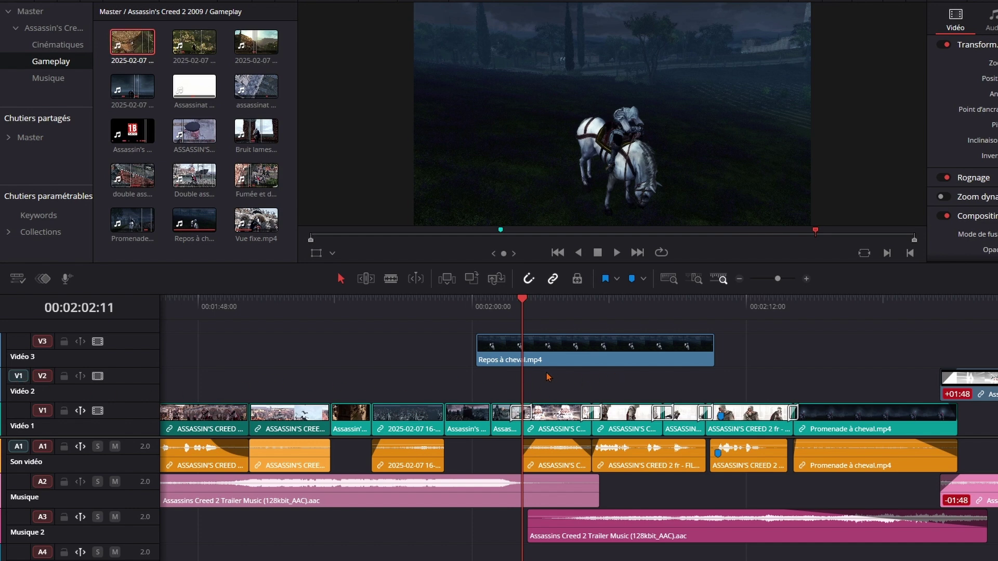
mouse_move(512, 310)
left_mouse_down()
mouse_move(587, 316)
mouse_move(551, 314)
left_mouse_up()
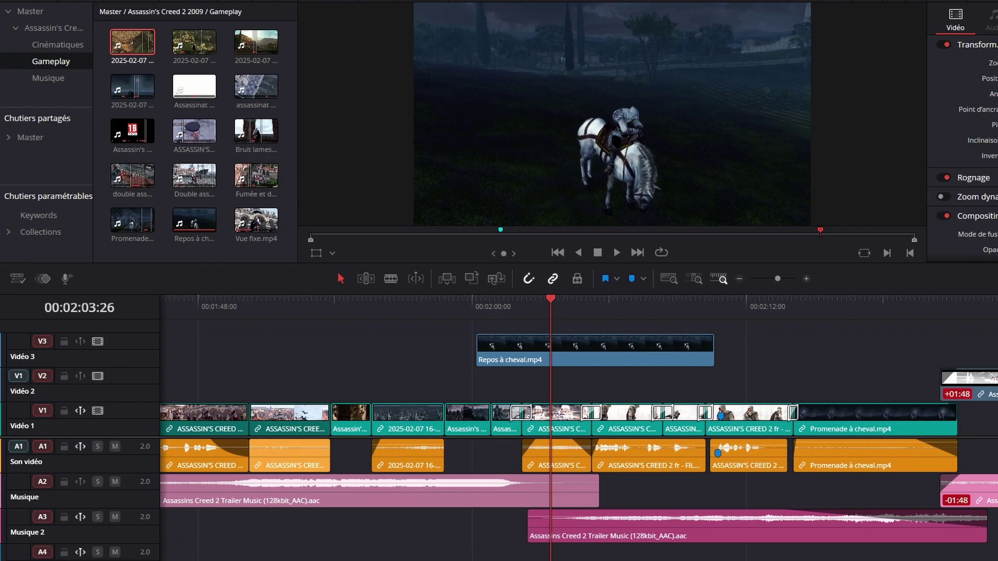
left_click(23, 555)
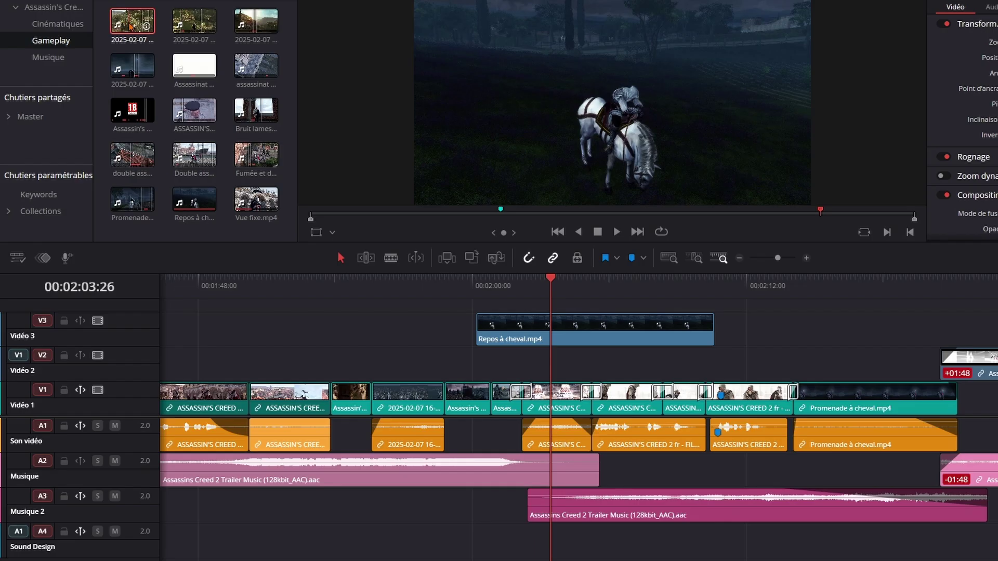
Test and undo Insert and Overwrite edits, then overwrite the 15-44-22.mkv clip onto Vidéo 2 near 00:02:03
key("F9")
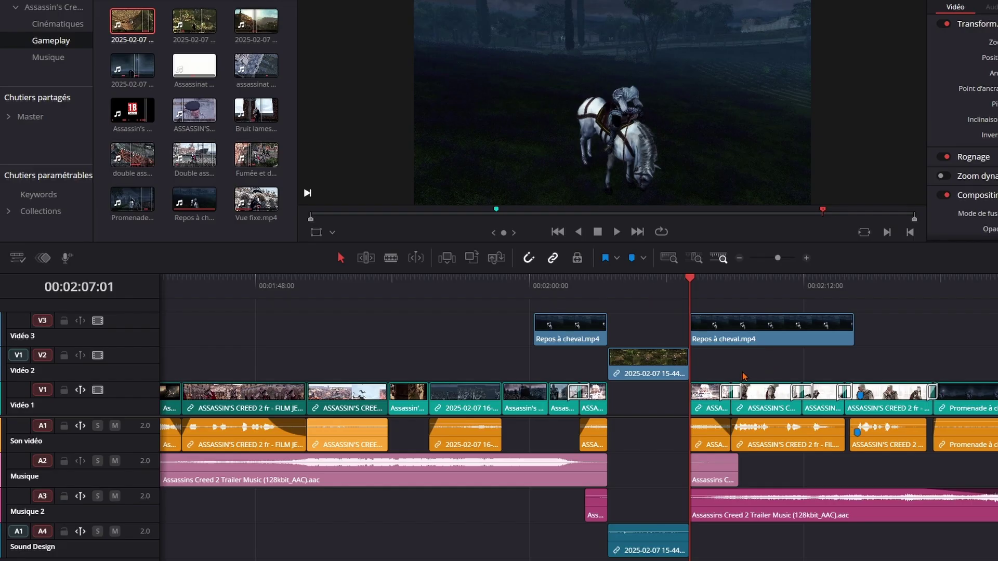
key("ctrl+z")
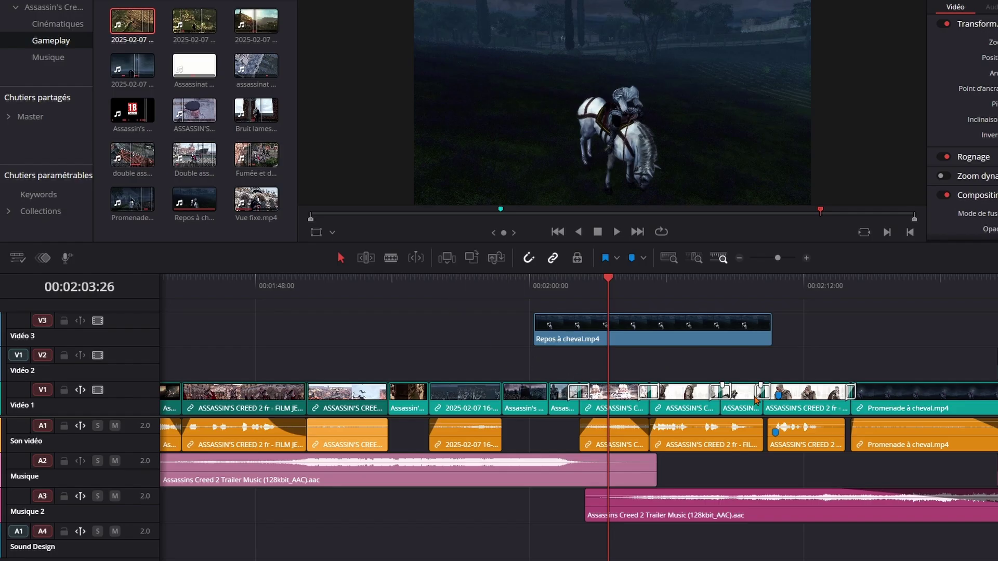
left_click(471, 258)
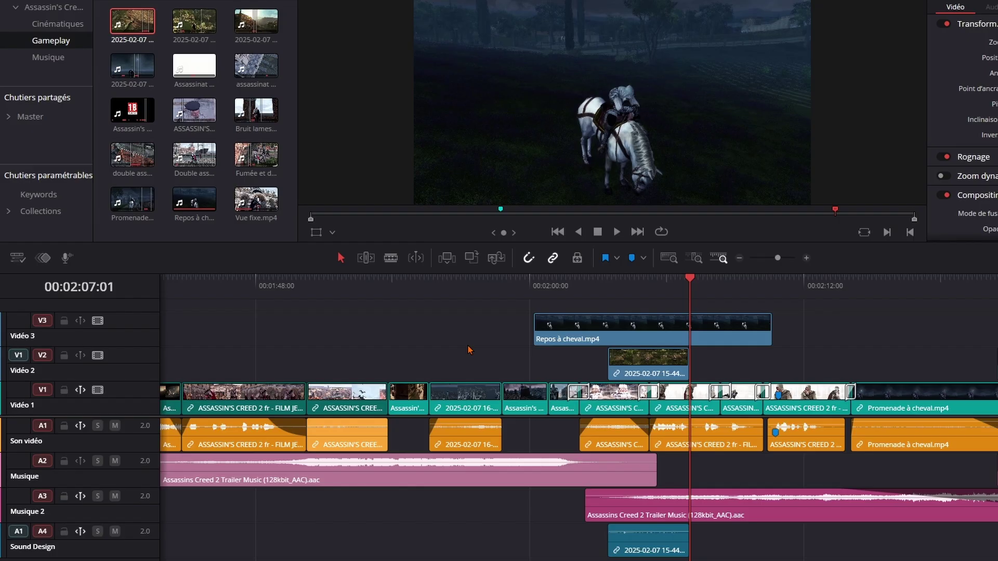
key("ctrl+z")
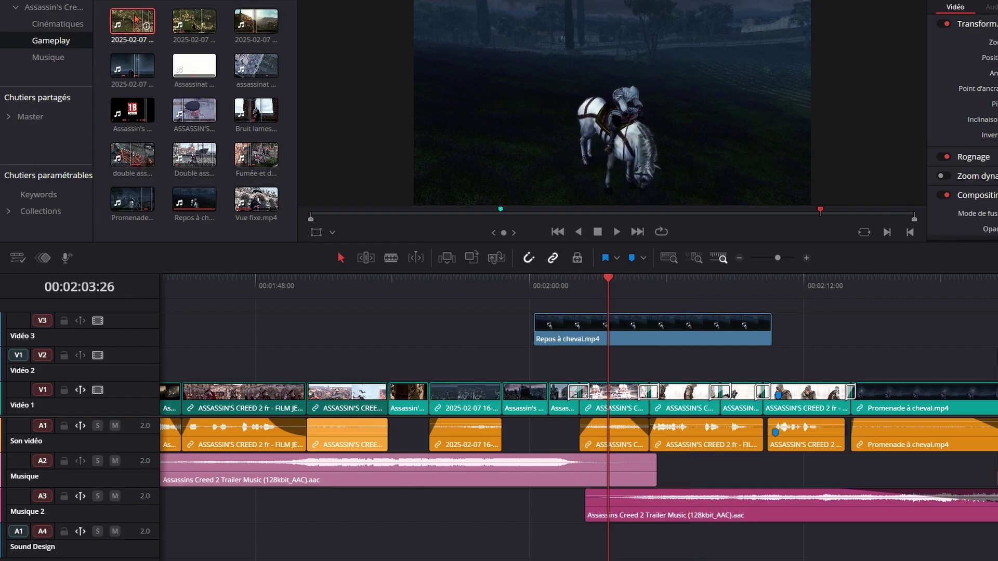
left_click_drag(125, 21, 552, 80)
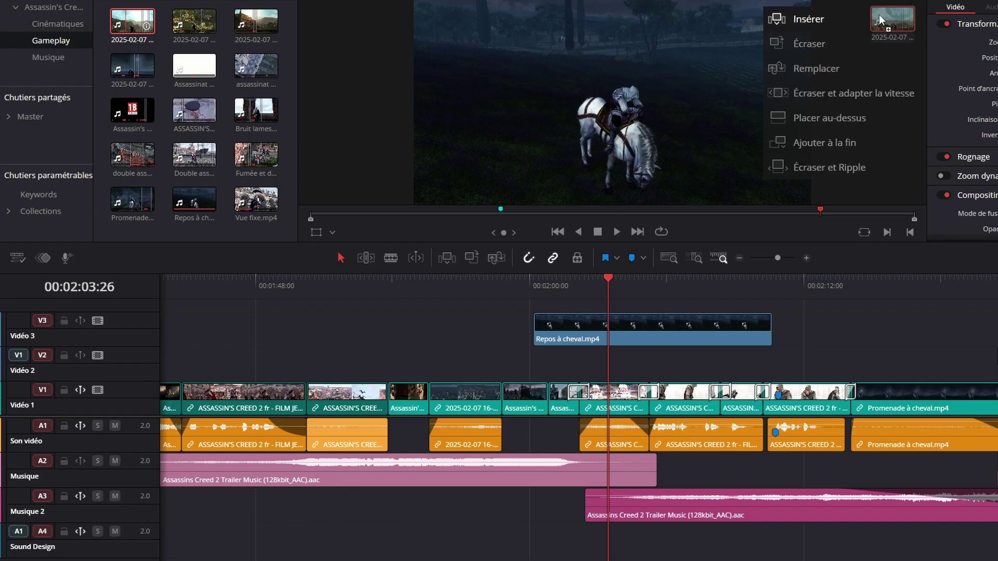
left_click_drag(817, 55, 813, 46)
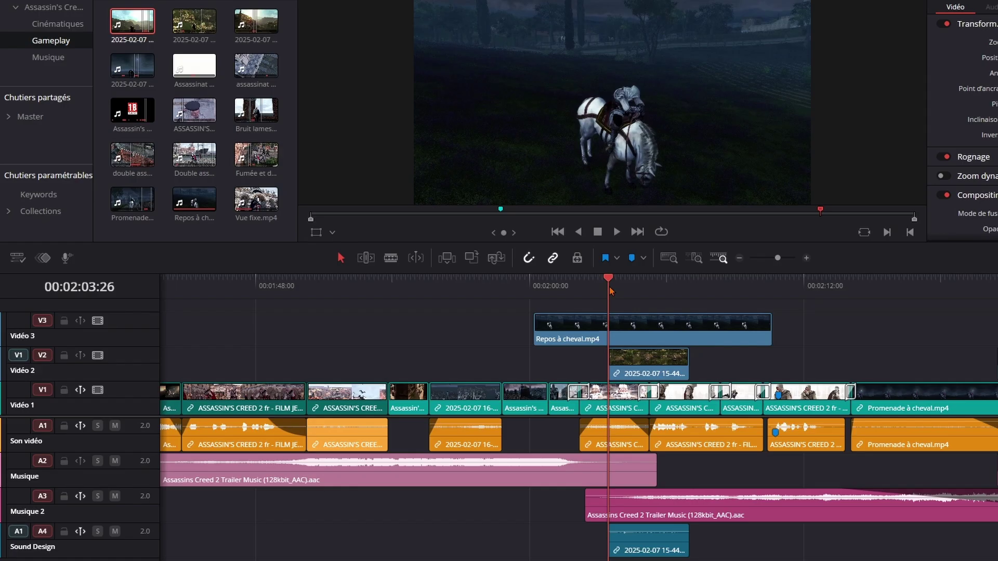
Retarget the source to Vidéo 3 and Musique 2, then overwrite the clip at 00:01:51
left_click(544, 285)
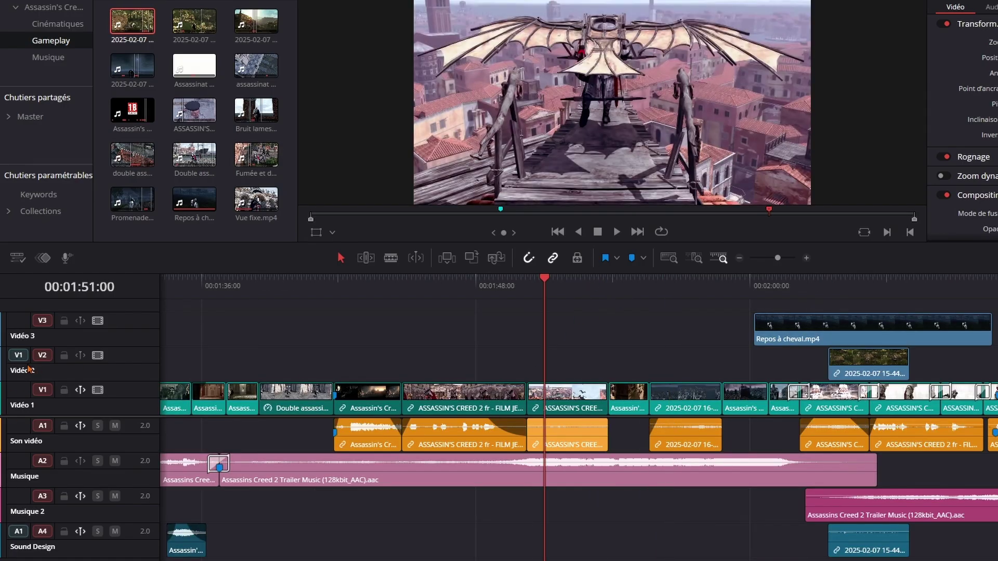
left_click_drag(17, 356, 17, 320)
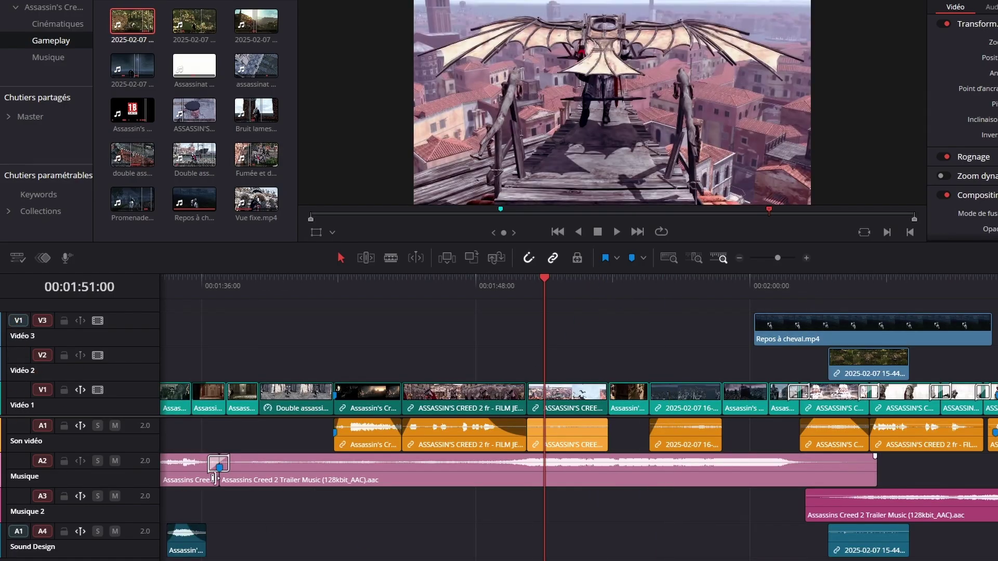
left_click_drag(14, 528, 22, 497)
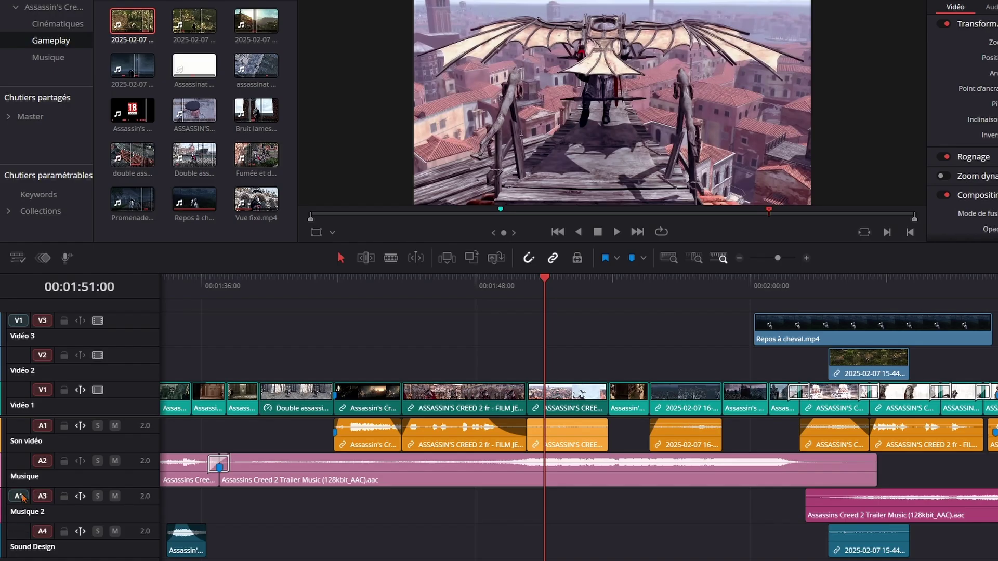
key("F9")
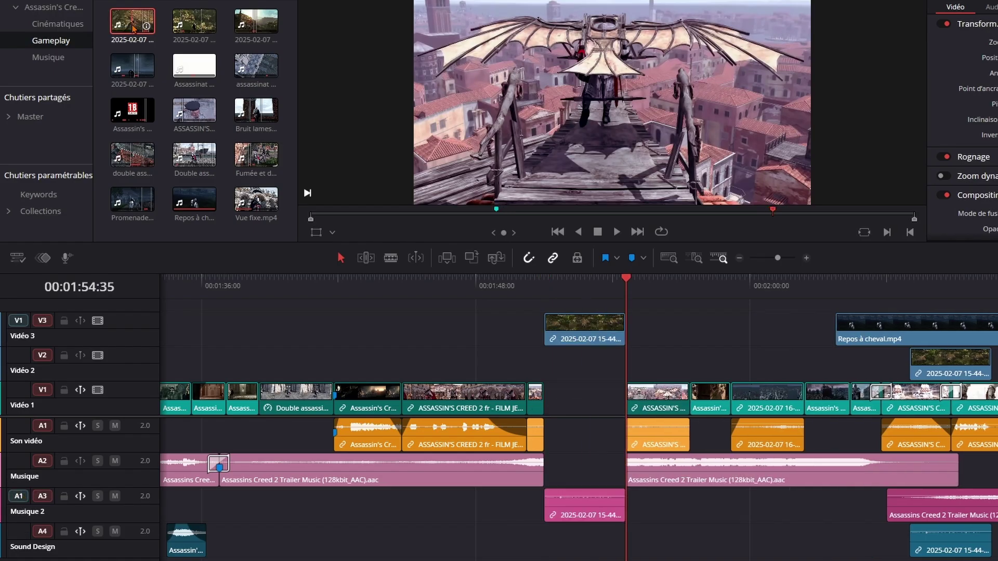
key("ctrl+z")
mouse_move(133, 29)
left_mouse_down()
mouse_move(750, 75)
mouse_move(789, 47)
left_mouse_up()
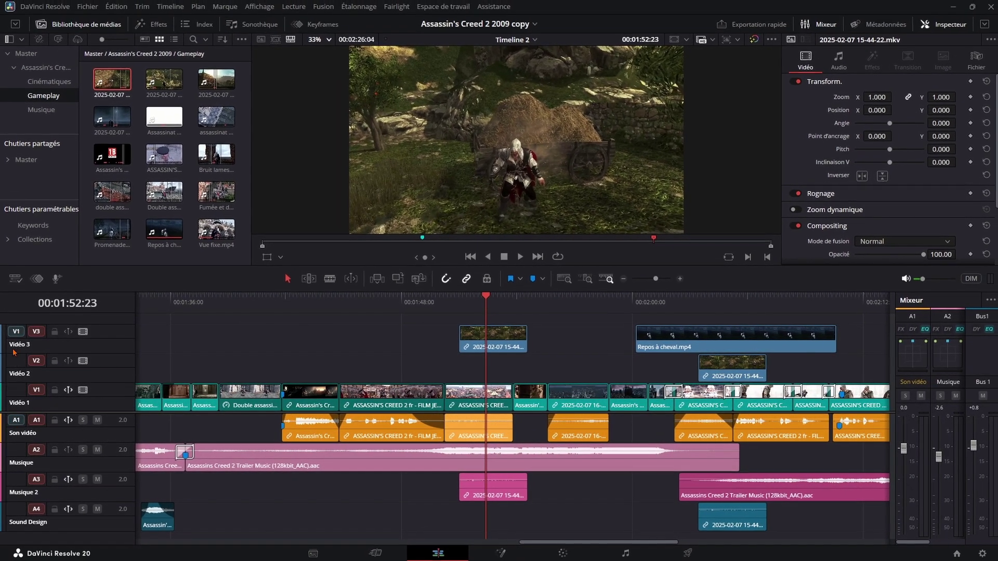
Reset source video targeting to Vidéo 1, turn on viewer guides, and add a red horizontal guide
left_click_drag(14, 352, 17, 389)
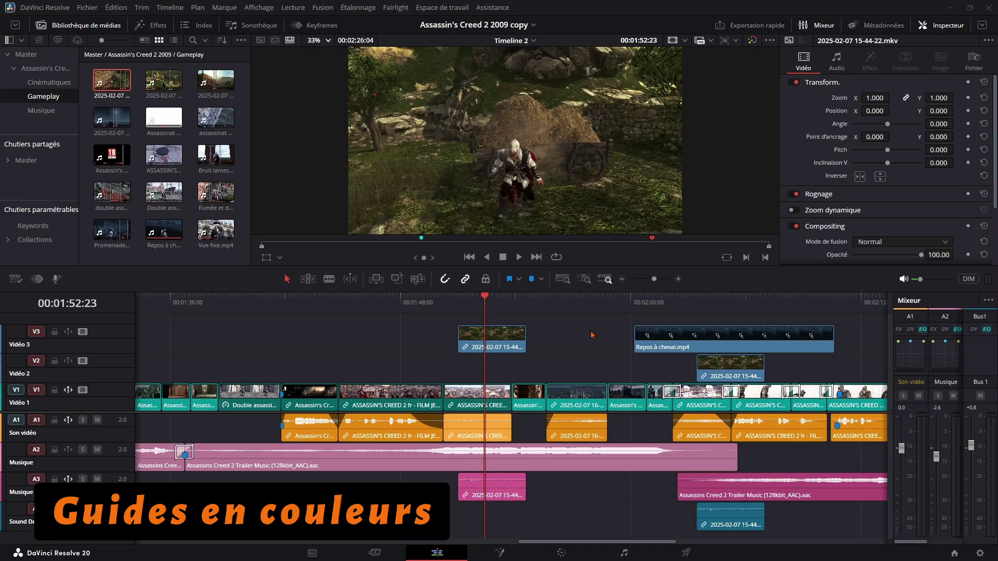
left_click(684, 41)
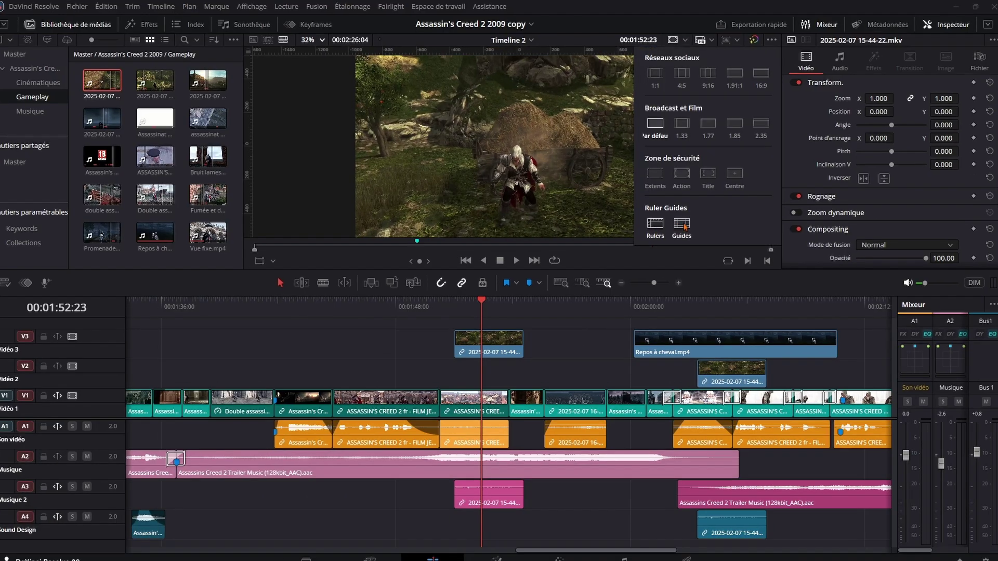
left_click(684, 226)
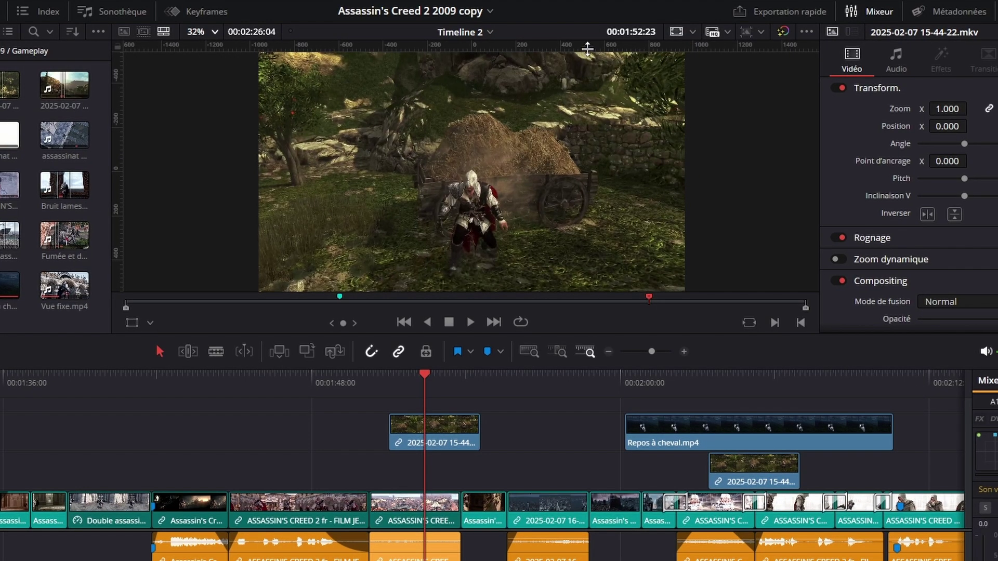
left_click_drag(587, 48, 575, 149)
right_click(635, 150)
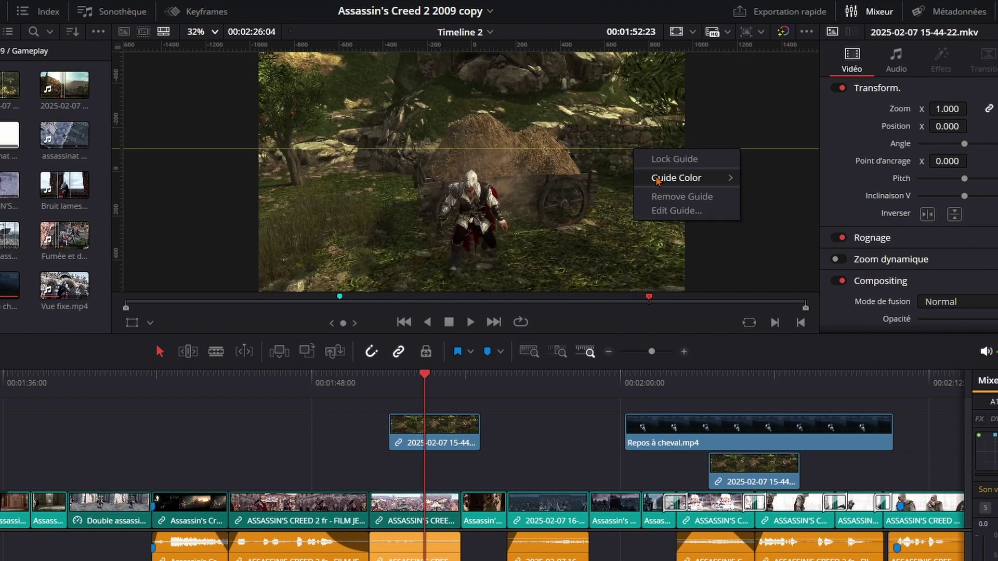
mouse_move(692, 183)
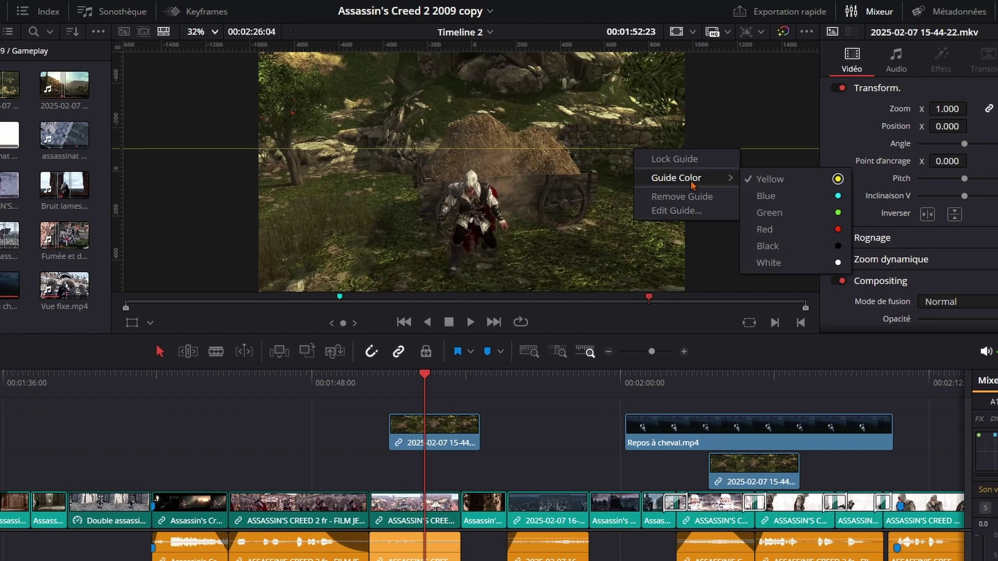
left_click(825, 229)
Add a yellow horizontal guide lower down and a vertical guide recoloured blue
left_click_drag(570, 48, 642, 217)
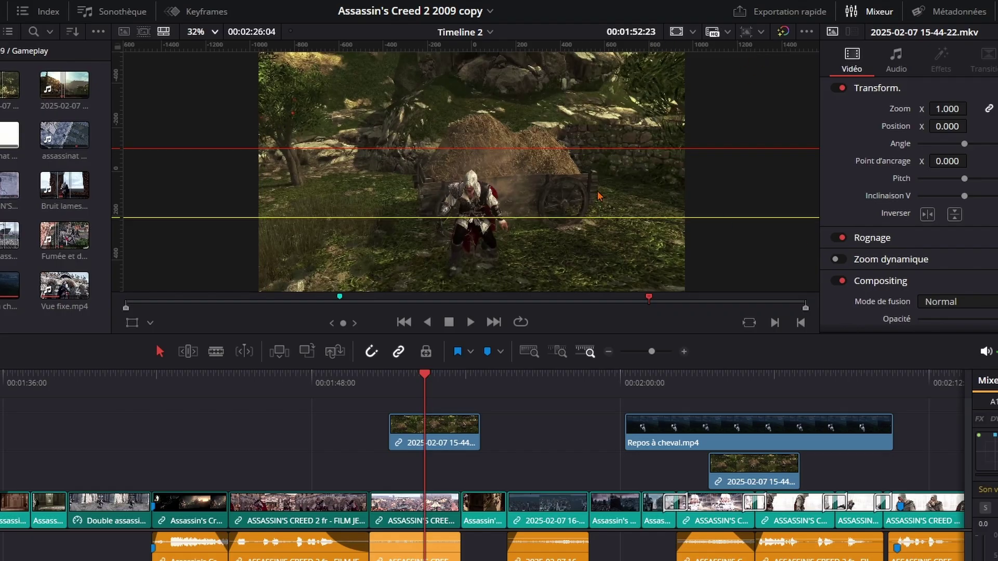
left_click_drag(119, 86, 497, 84)
right_click(497, 96)
mouse_move(543, 111)
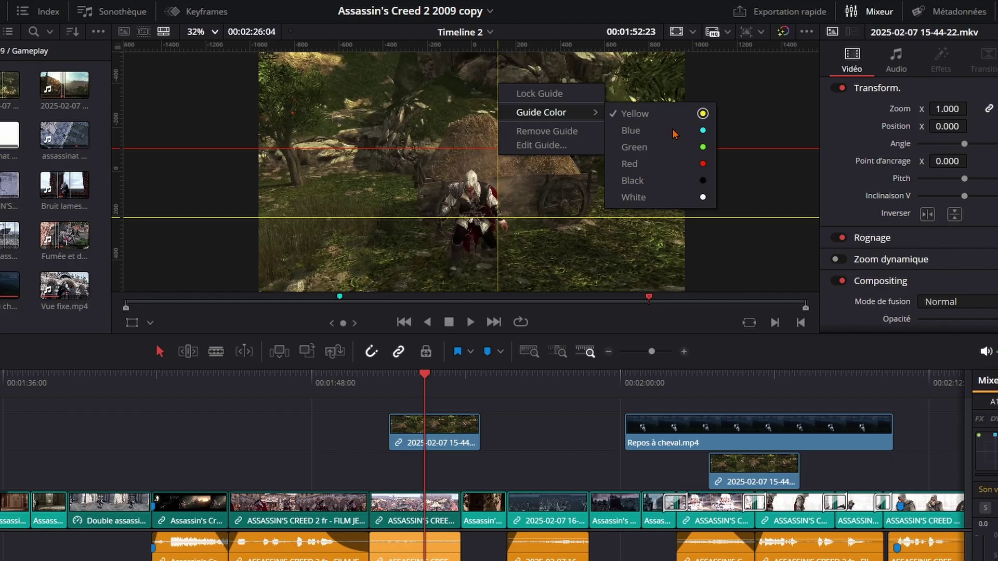
left_click(633, 148)
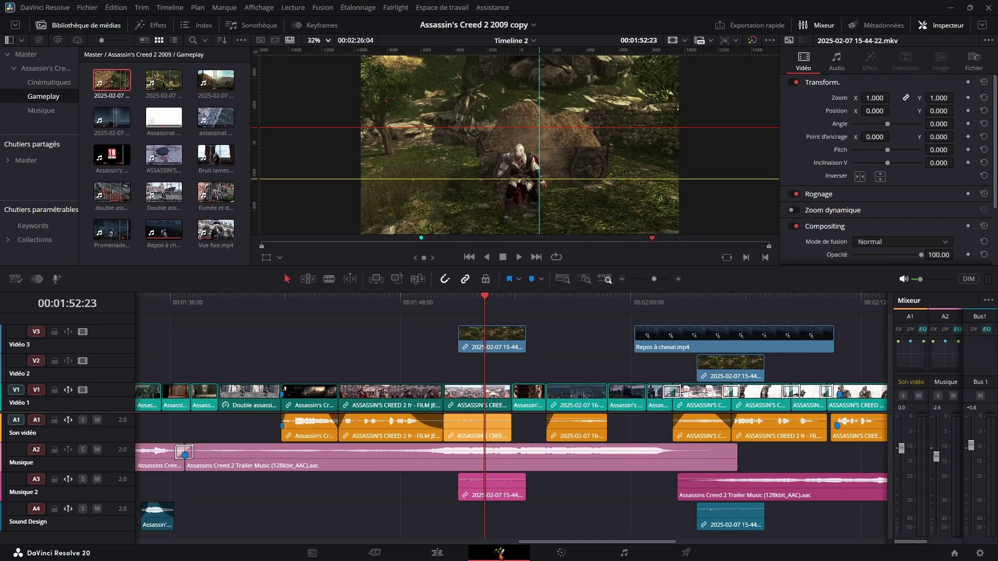
left_click(499, 555)
Show the guides in the Fusion viewer via its Repères option
right_click(605, 70)
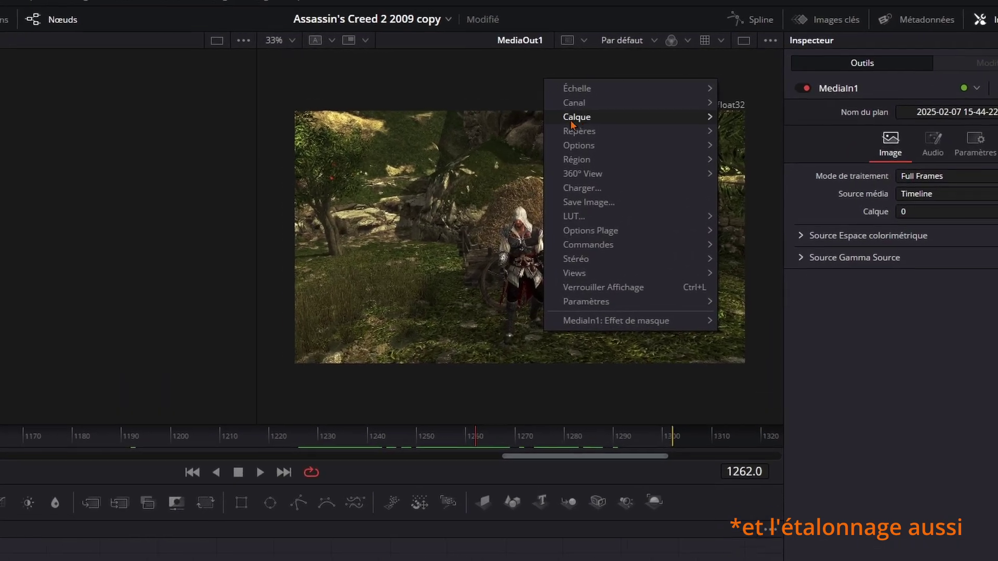
mouse_move(572, 136)
left_click(749, 134)
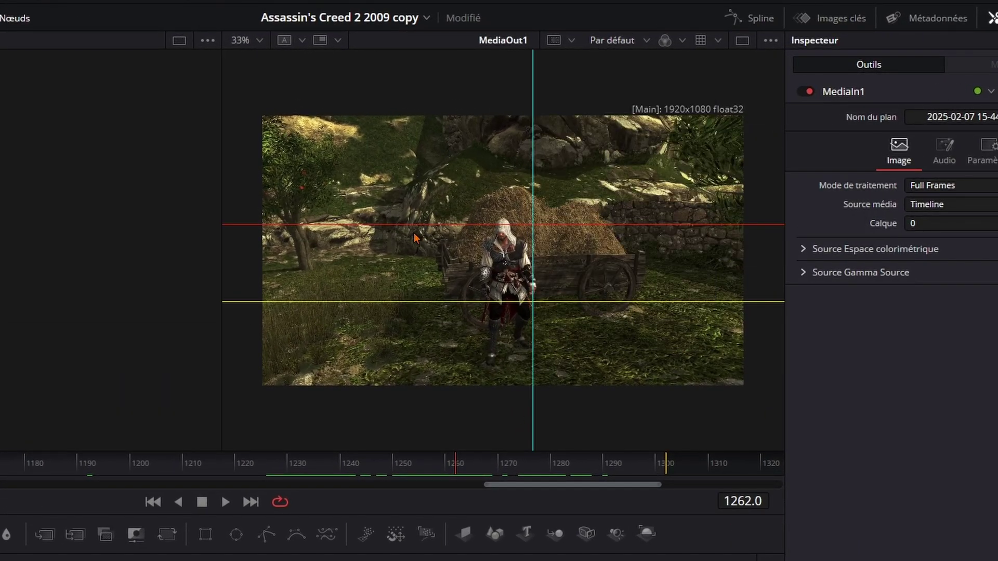
right_click(458, 87)
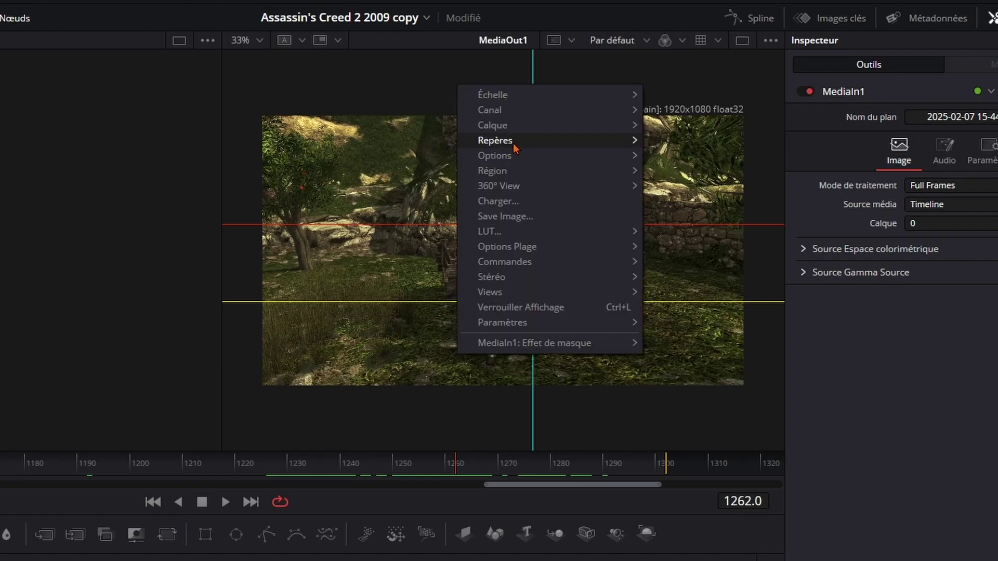
mouse_move(568, 144)
left_click(723, 143)
Move the vertical guide left to 711 px and make it white in Edit Guide
mouse_move(533, 257)
left_mouse_down()
mouse_move(420, 257)
mouse_move(439, 257)
left_mouse_up()
right_click(439, 257)
key("Escape")
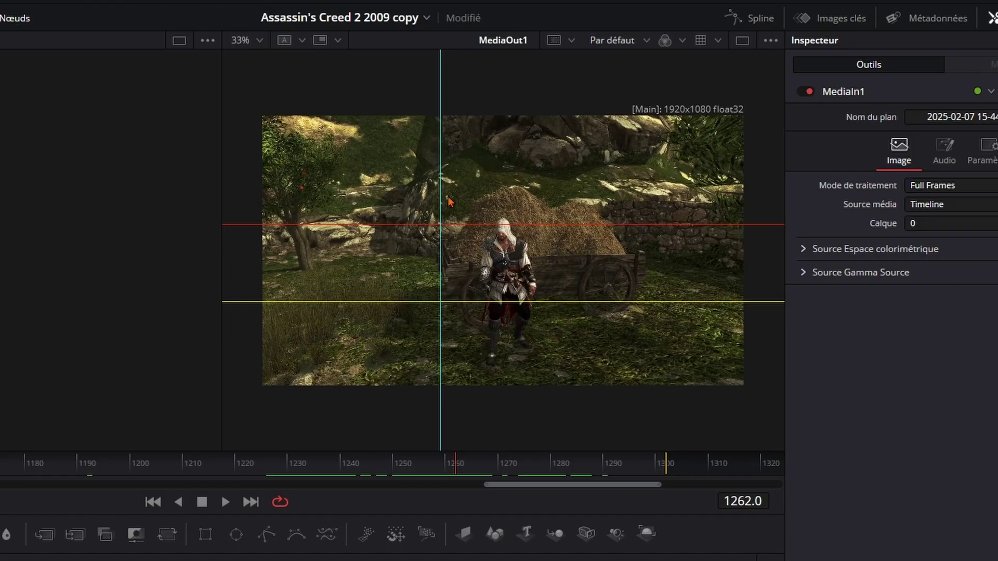
right_click(440, 208)
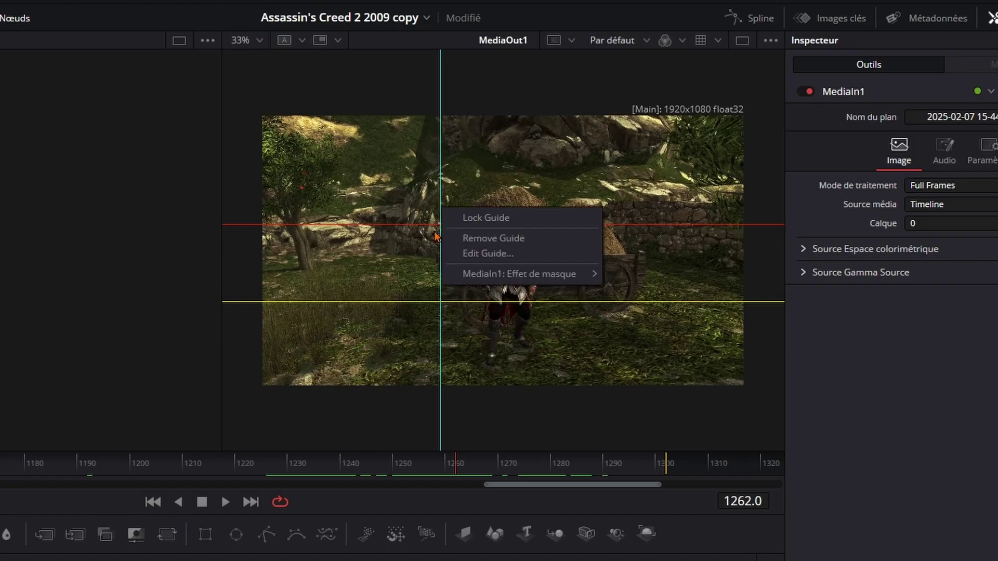
left_click(445, 255)
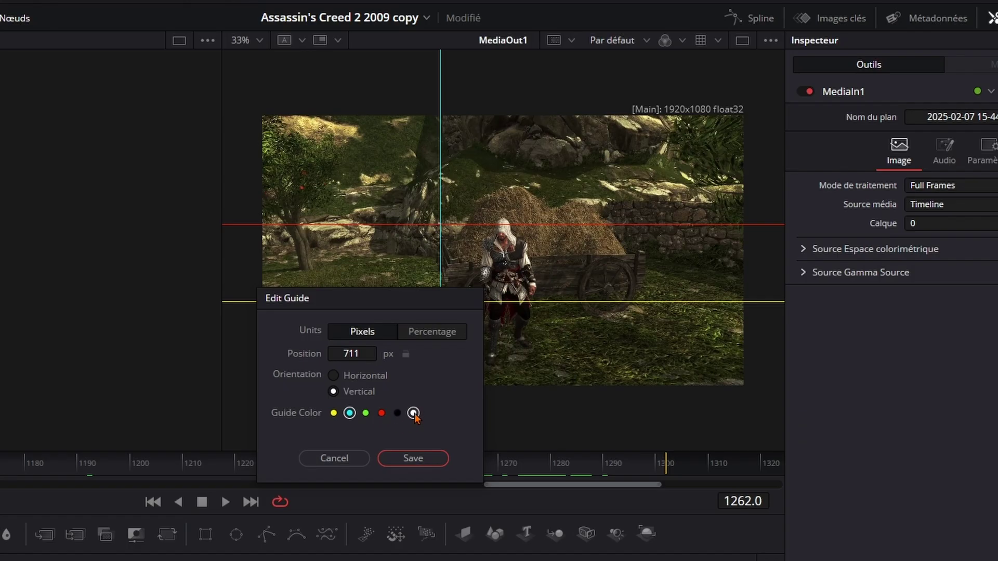
left_click(414, 413)
left_click(408, 456)
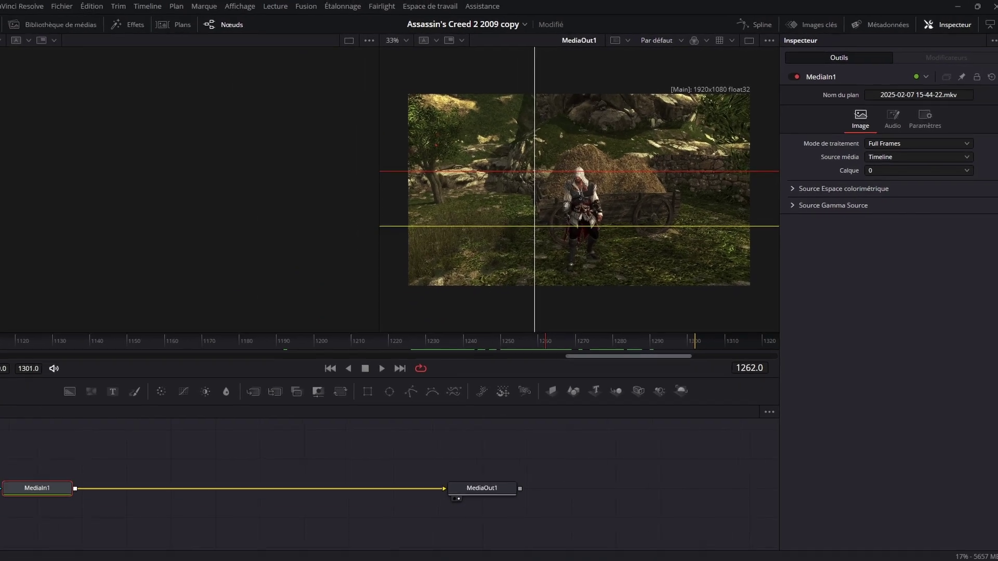
left_click(437, 554)
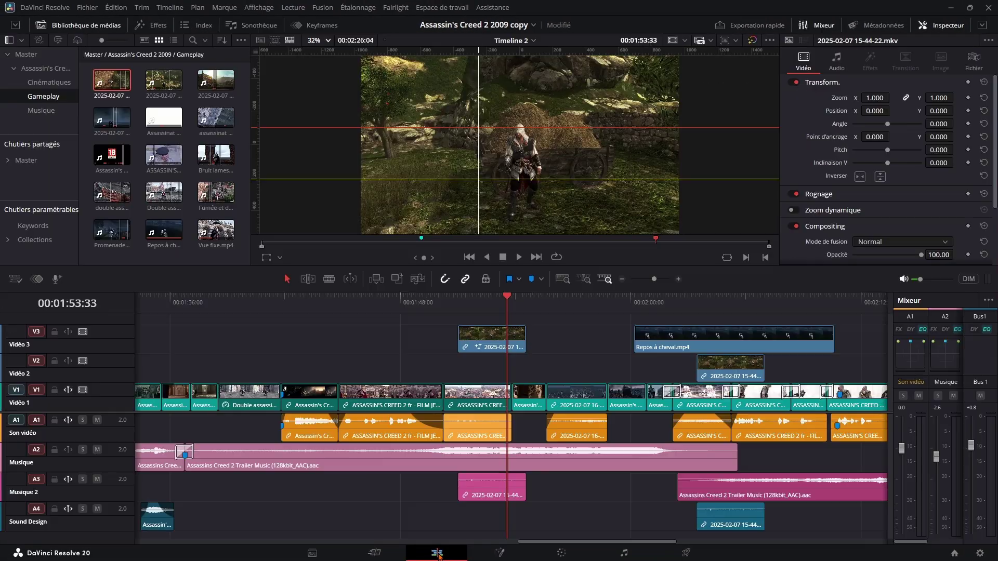
Recolour the vertical guide cyan
right_click(479, 113)
mouse_move(519, 135)
left_click(581, 148)
Move the playhead between 00:01:43 and 00:01:58 to review the guides over several shots
key("c")
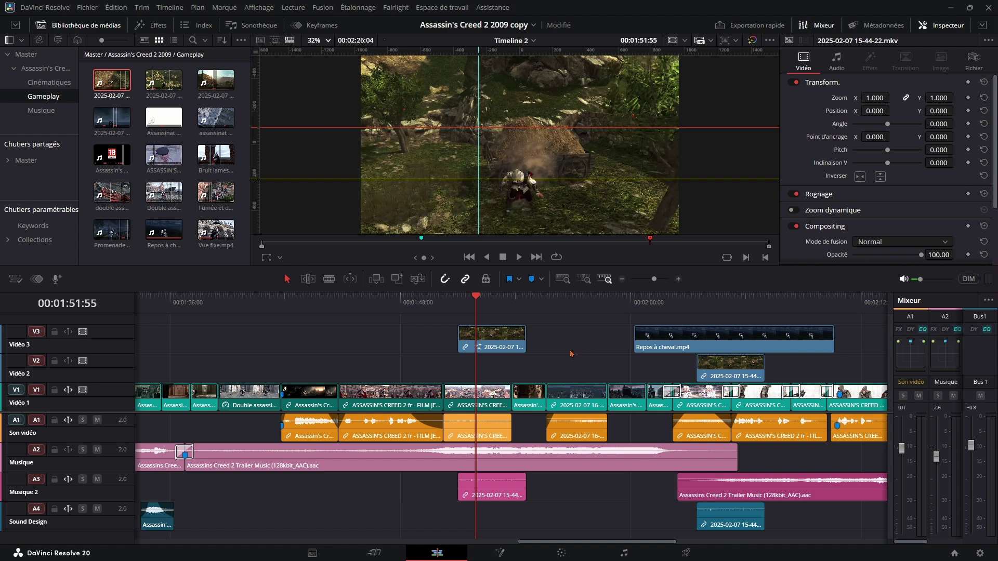
left_click(594, 341)
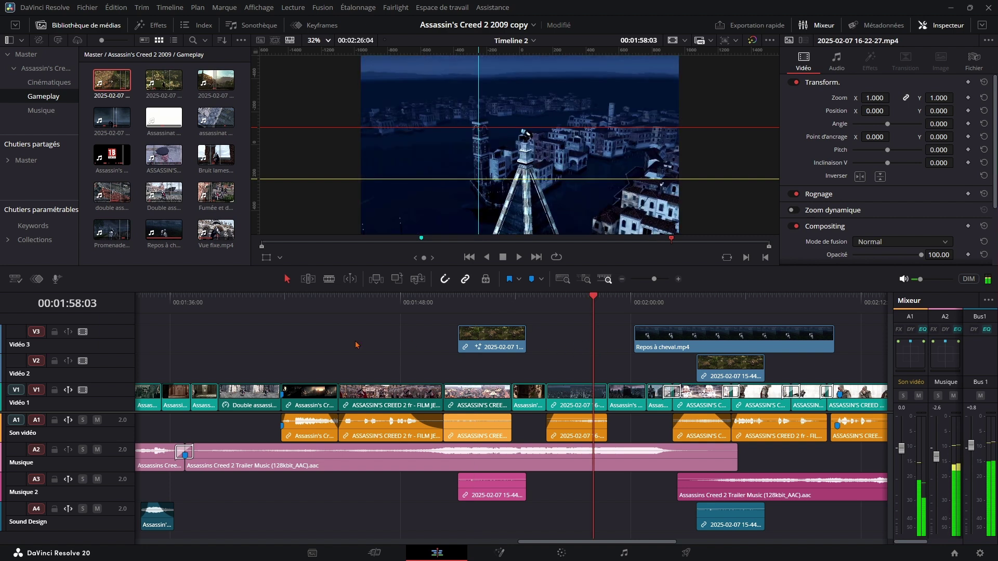
left_click(311, 346)
mouse_move(329, 345)
left_mouse_down()
mouse_move(587, 334)
mouse_move(435, 341)
left_mouse_up()
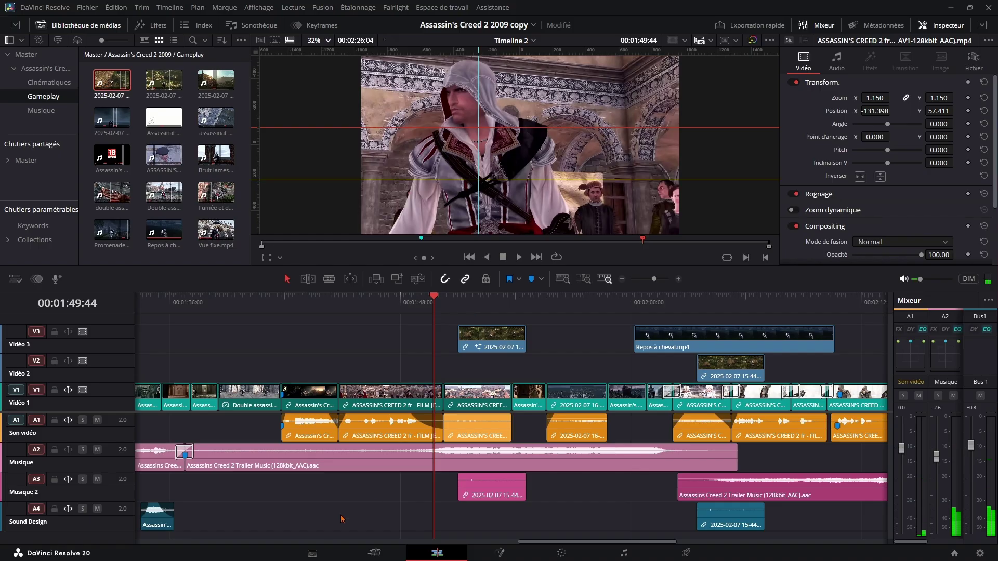
left_click(315, 554)
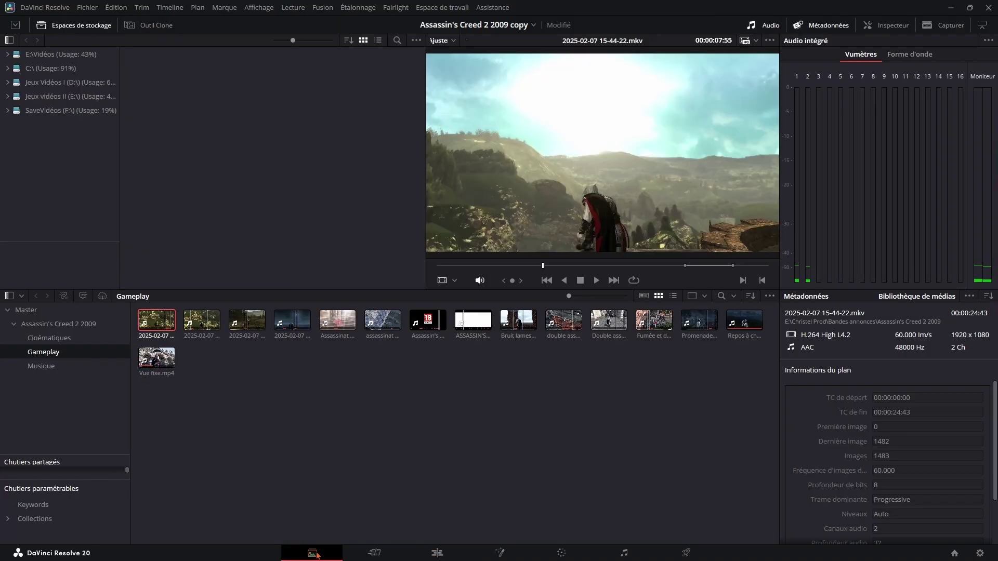
Preview the assassinat d'en haut.mp4 clip on the Media page
left_click(385, 322)
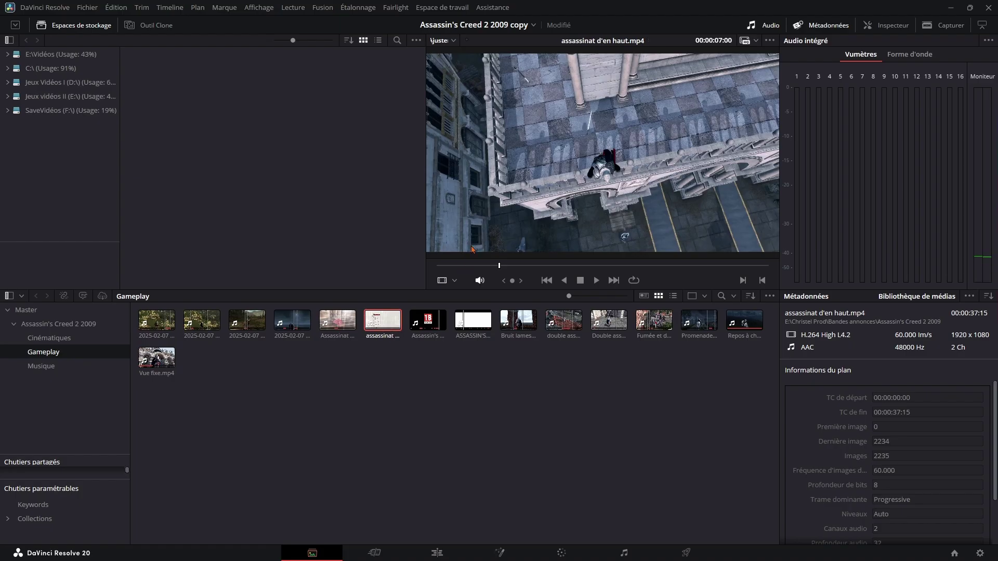
key("shift+Right")
key("shift+Right")
key("shift+Right")
key("j")
key("j")
key("j")
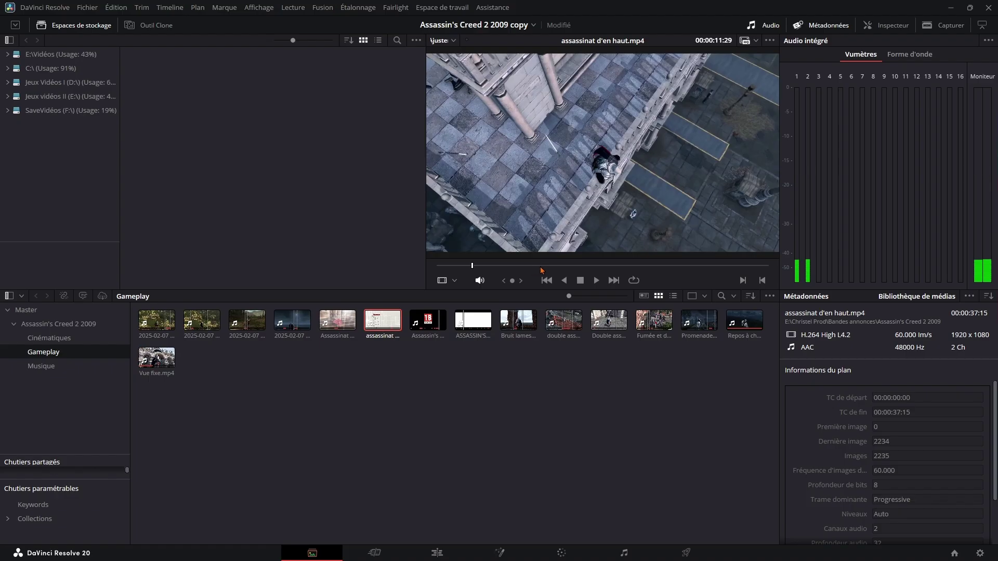
On the Cut page, load double assassinat d'en haut.mp4 into the source viewer and scrub it
left_click(372, 553)
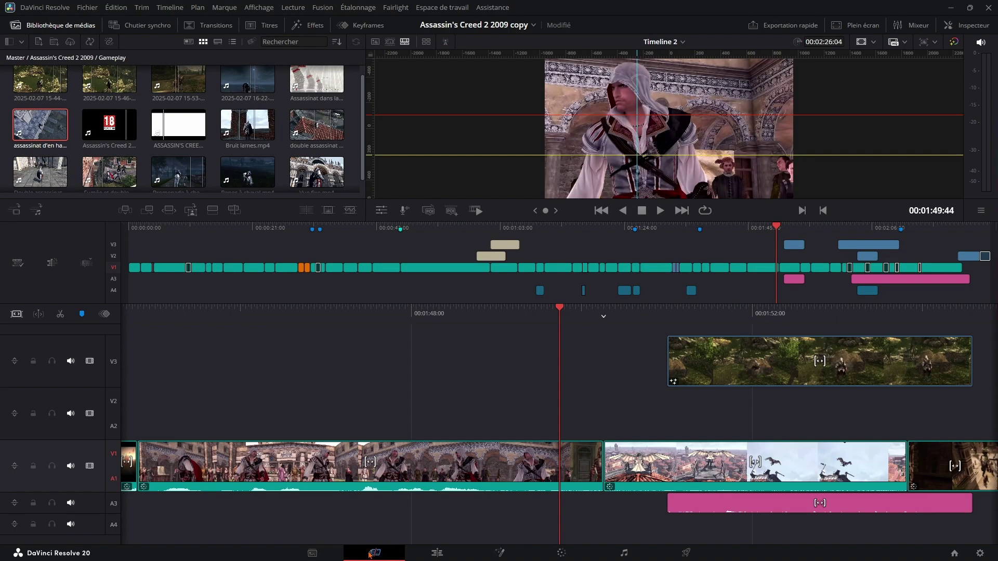
left_click(545, 229)
left_click(570, 228)
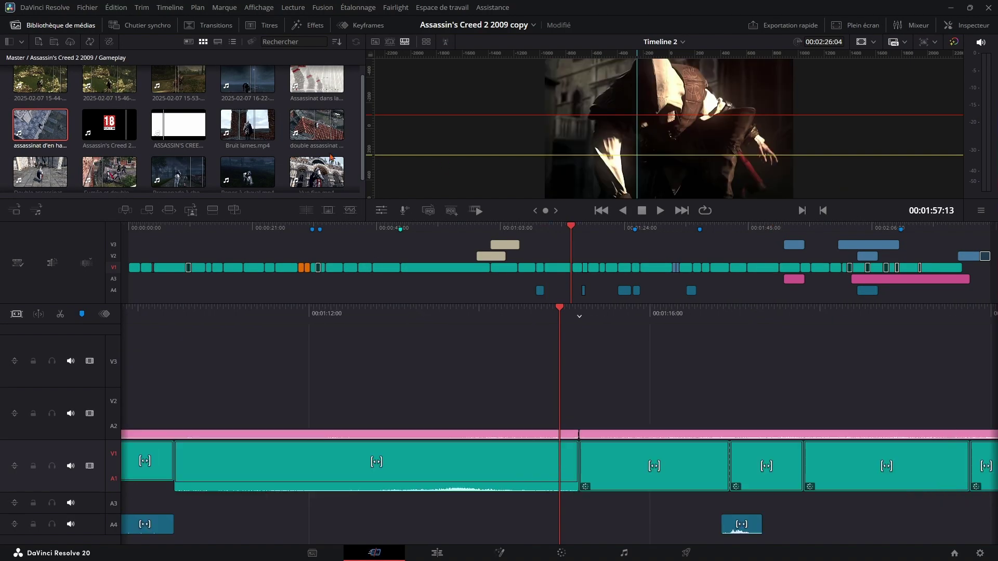
left_click(307, 124)
left_click_drag(640, 188, 745, 190)
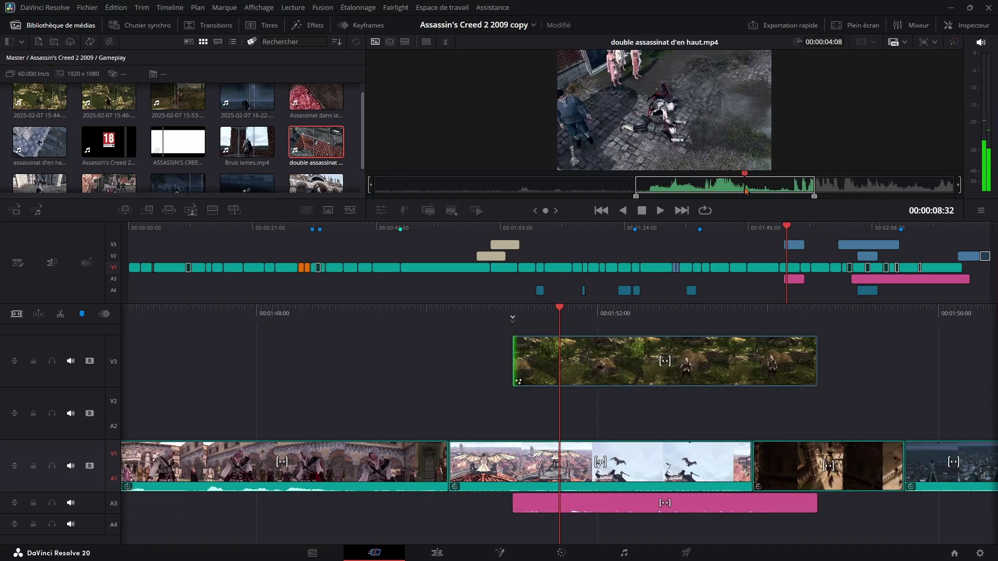
left_click(561, 552)
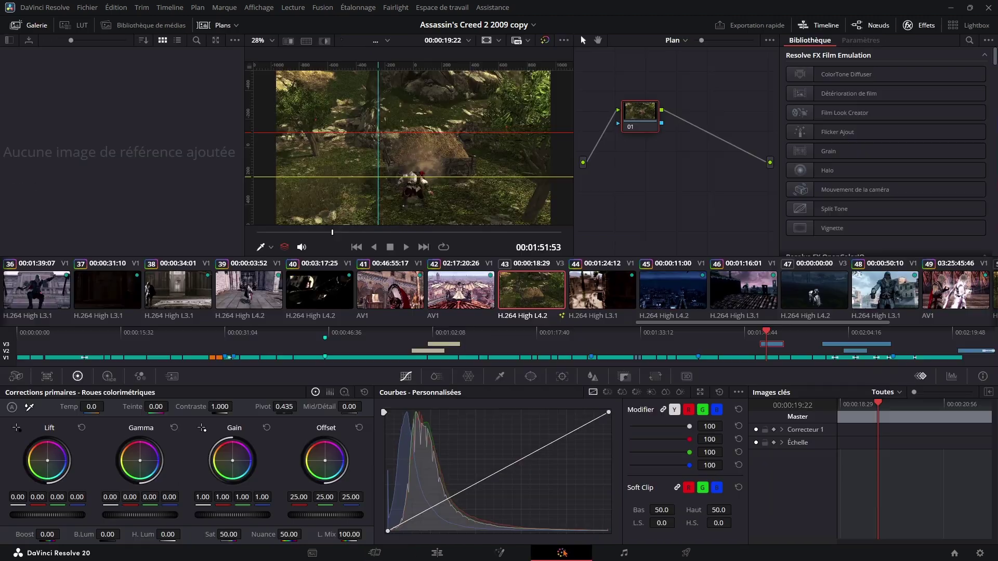
Scrub the forest shot to about 21 seconds, then step back to clip 42 and scrub it
left_click(285, 234)
left_click_drag(285, 243, 508, 233)
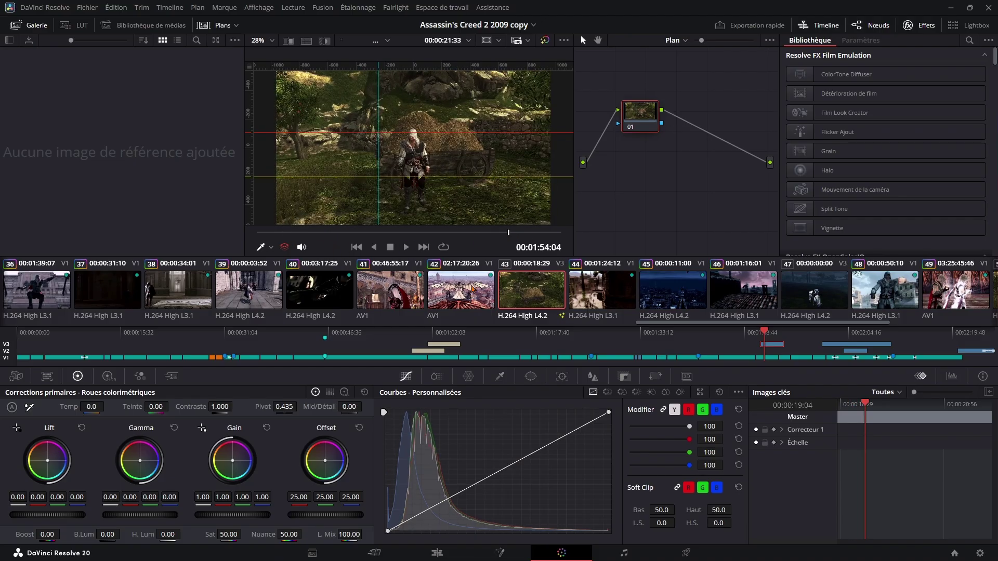
key("Up")
mouse_move(291, 234)
left_mouse_down()
mouse_move(279, 231)
mouse_move(318, 232)
left_mouse_up()
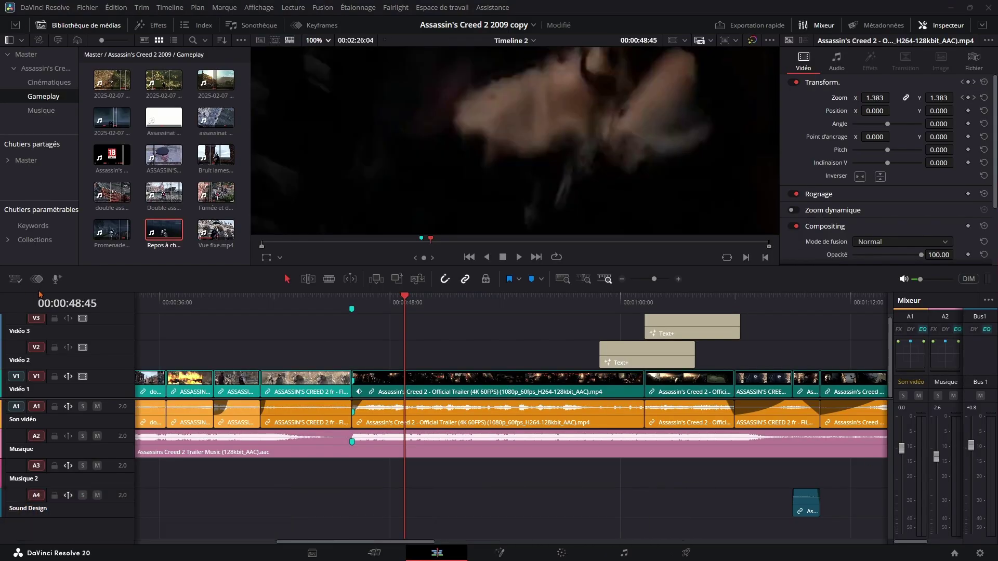
Enlarge the curve editor and apply Ease In/Out to all the trailer clip's keyframes
left_click_drag(406, 486, 407, 390)
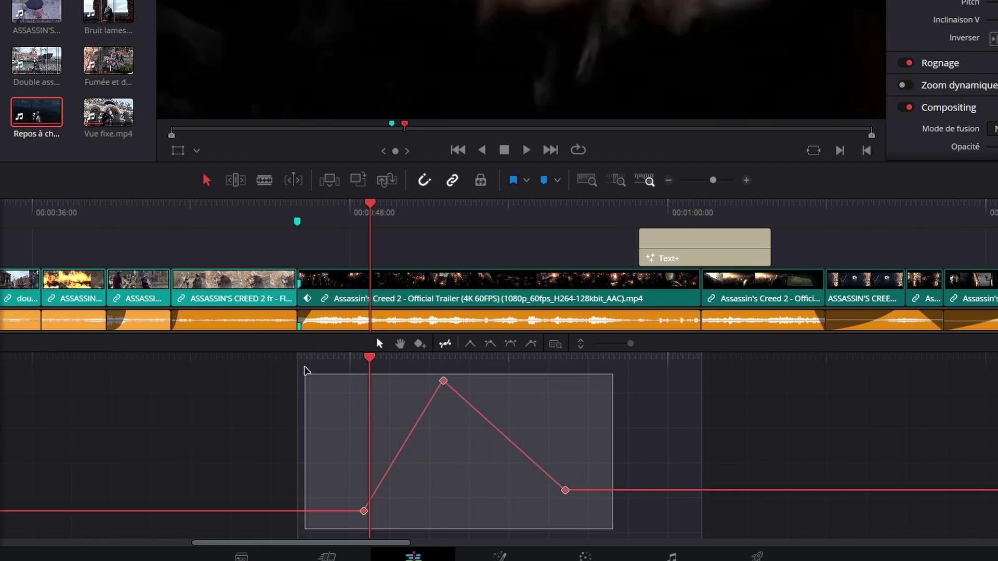
left_click_drag(612, 528, 304, 369)
left_click(511, 344)
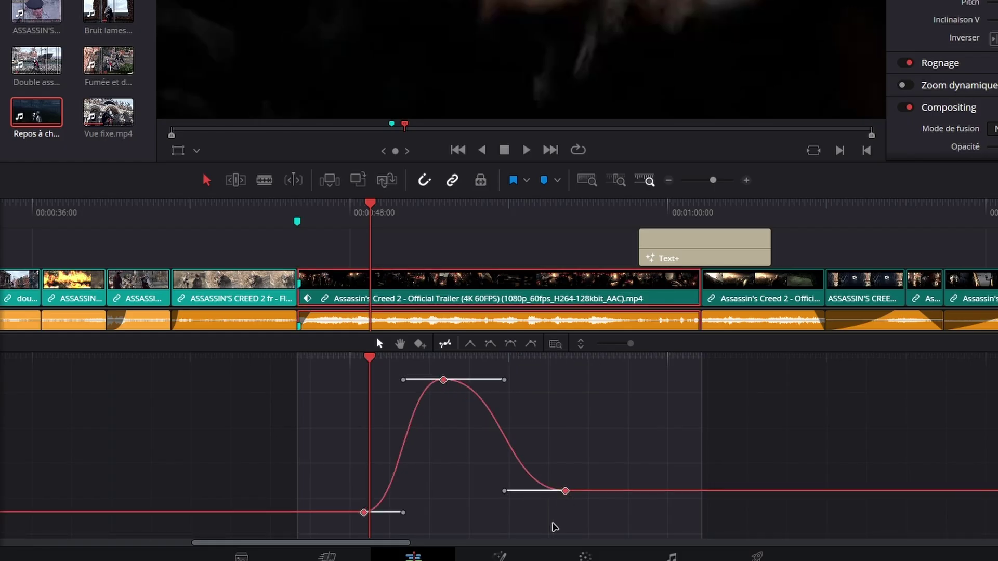
left_click_drag(591, 525, 342, 378)
mouse_move(463, 447)
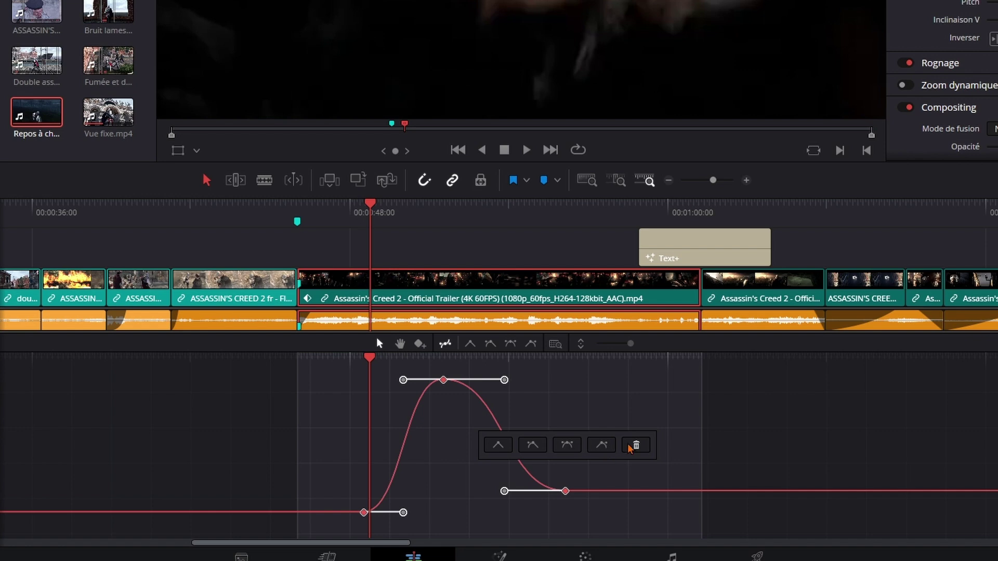
left_click(581, 394)
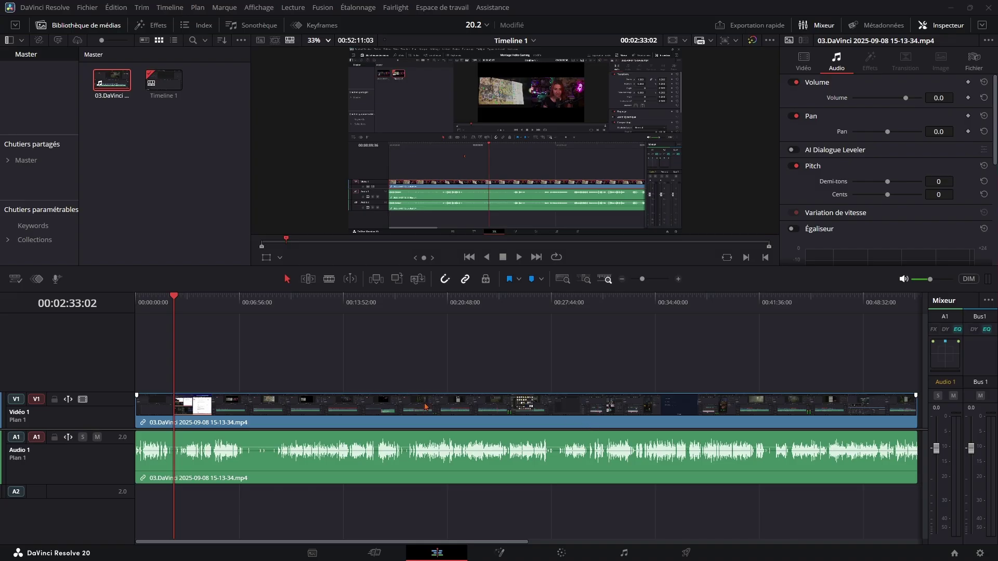
scroll(405, 430, "up", 5)
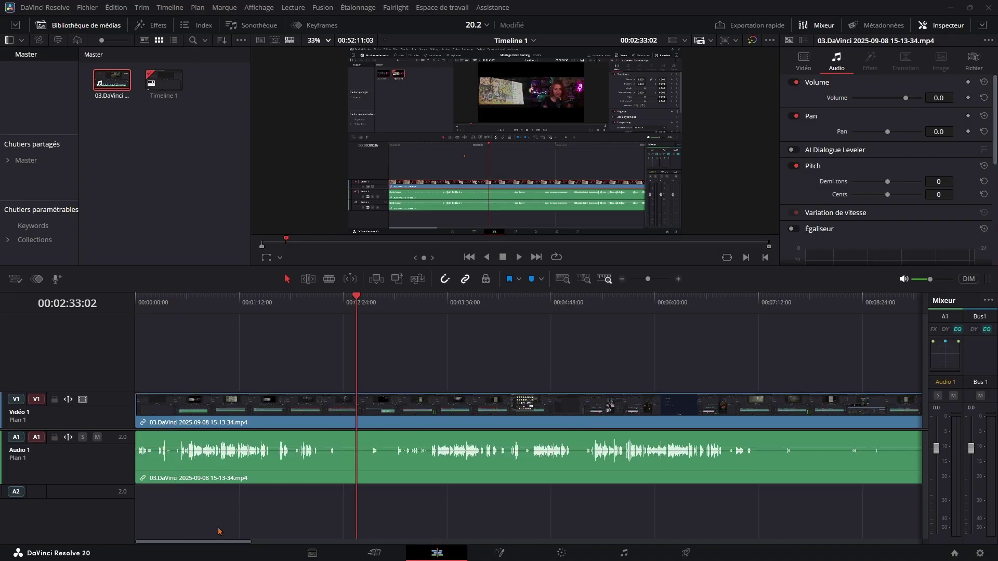
left_click_drag(239, 541, 534, 542)
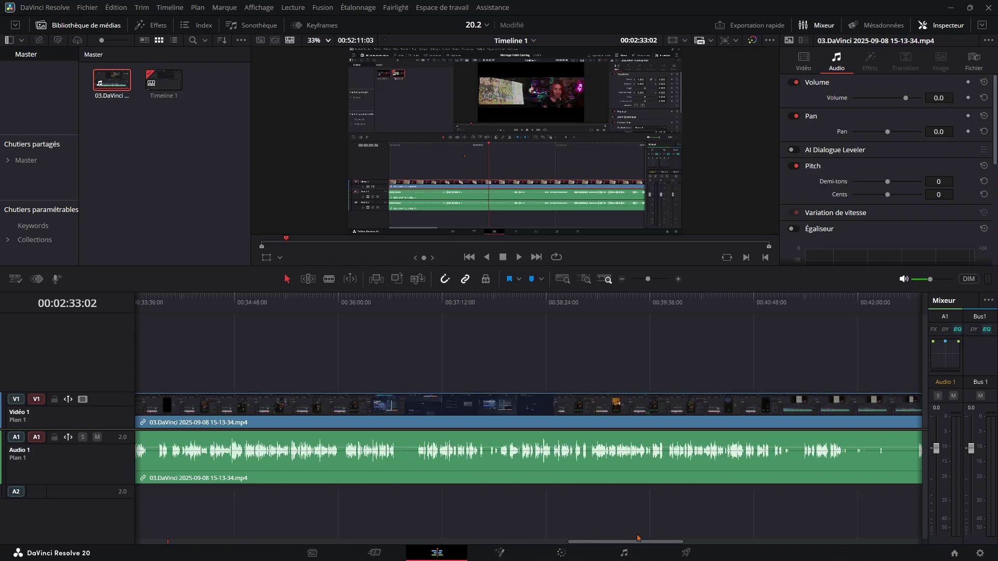
mouse_move(535, 545)
left_mouse_down()
mouse_move(798, 554)
mouse_move(239, 543)
left_mouse_up()
scroll(379, 447, "down", 2)
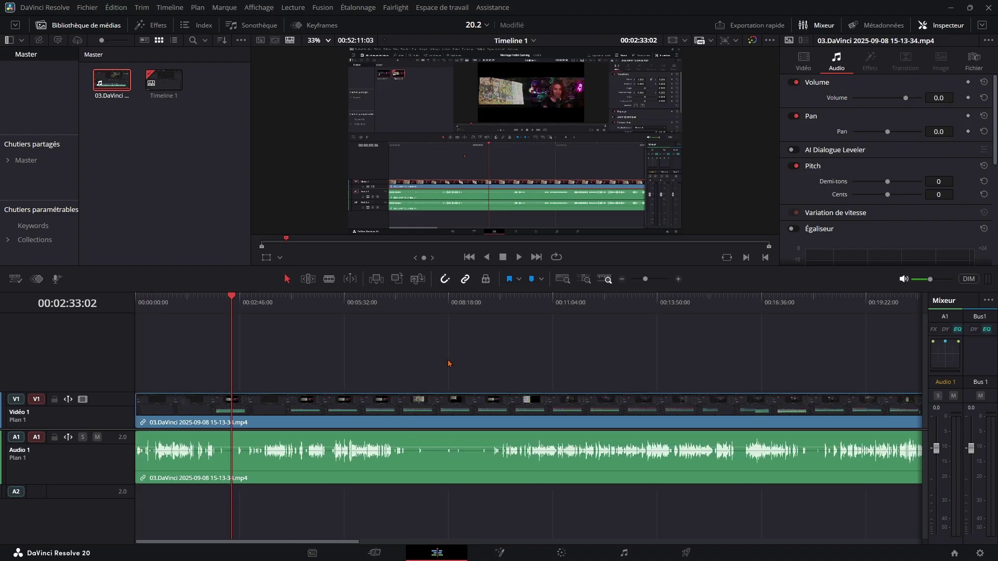
left_click(416, 411)
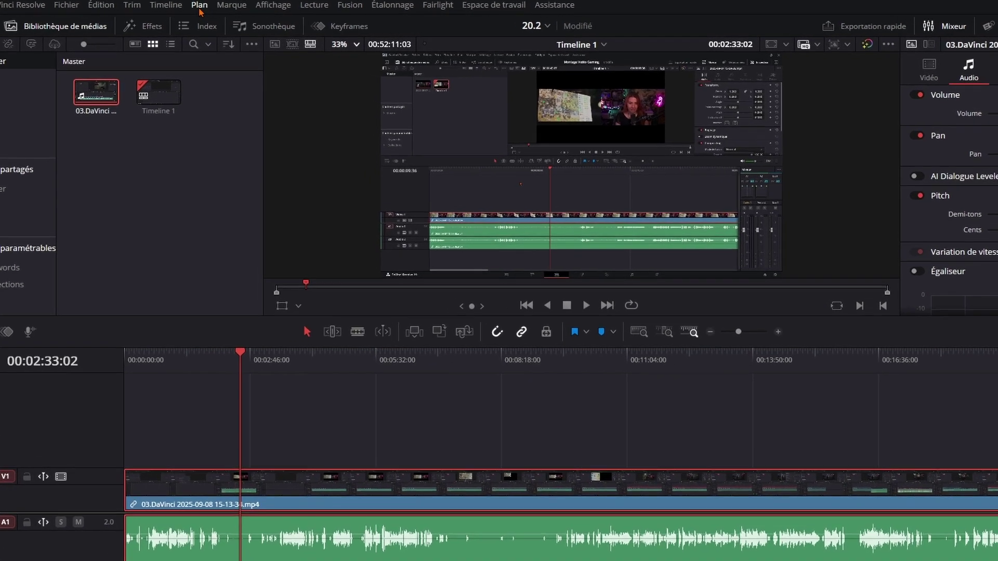
Start Ripple Delete Silence on the selected recording from Plan > Opérations Audio
left_click(198, 7)
mouse_move(235, 188)
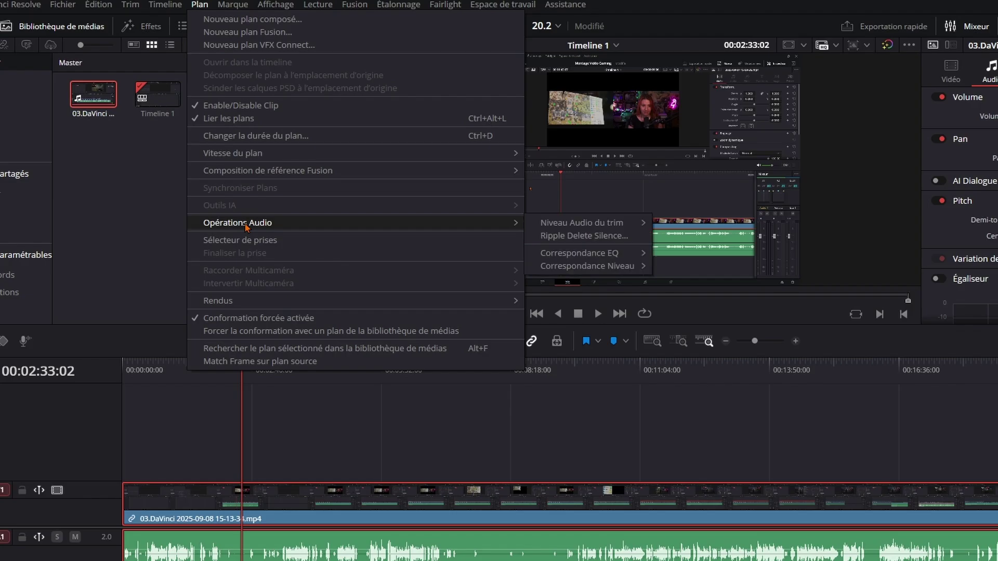
left_click(594, 238)
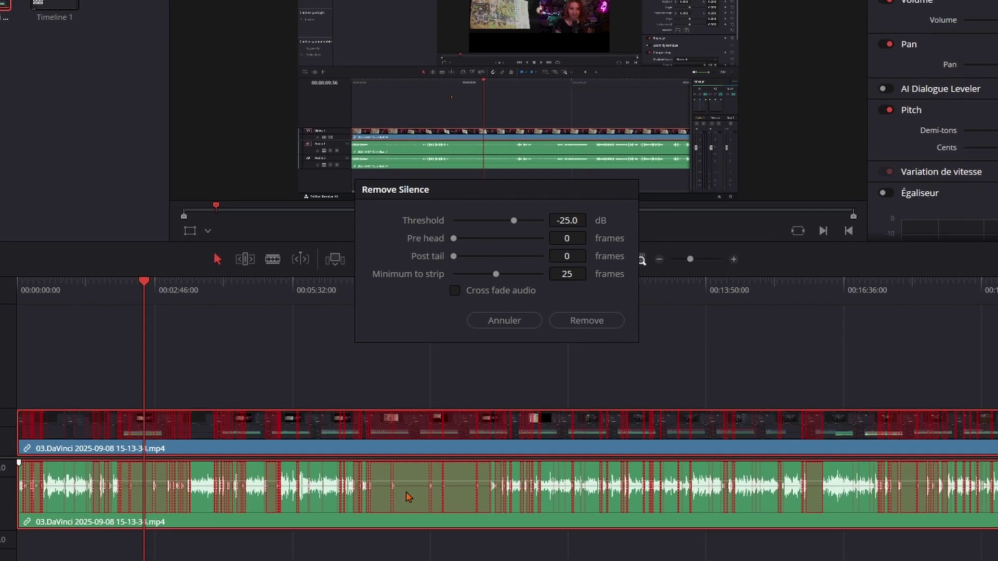
scroll(468, 491, "up", 2)
scroll(520, 486, "up", 2)
scroll(572, 478, "up", 2)
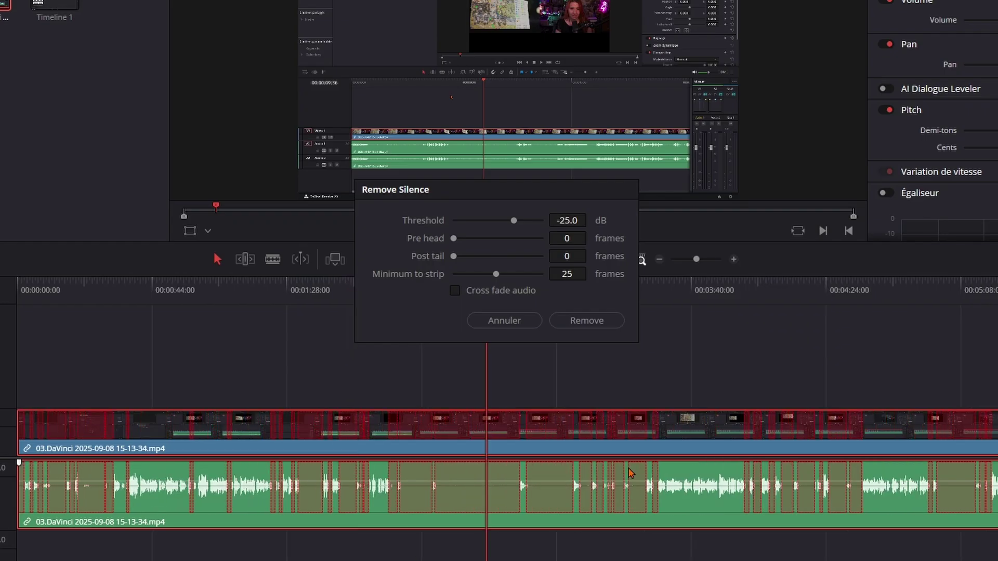
scroll(630, 472, "up", 2)
scroll(630, 472, "up", 1)
scroll(630, 472, "up", 1)
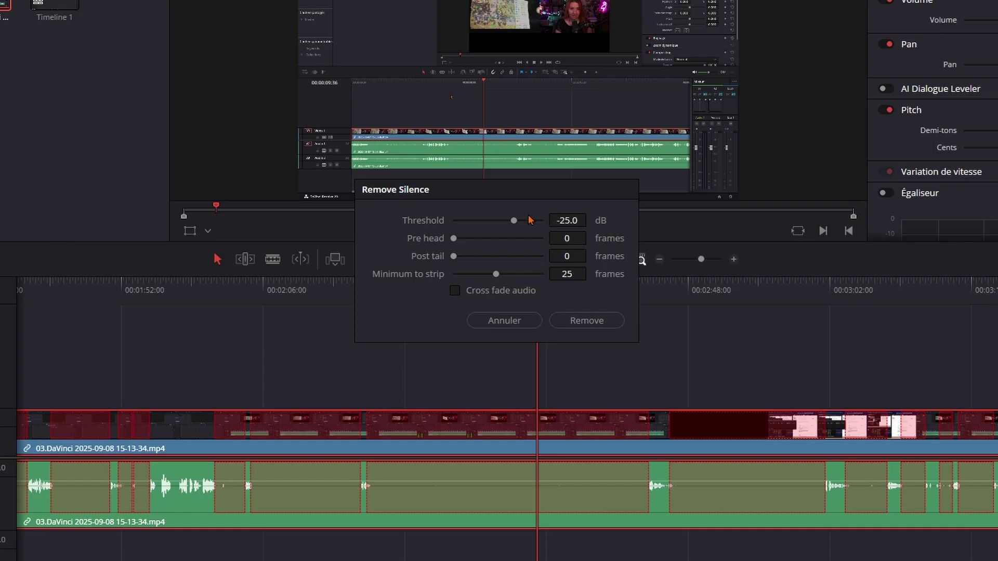
Set the silence threshold to -32.3 dB and the minimum length to strip to 15 frames
left_click_drag(515, 223, 473, 225)
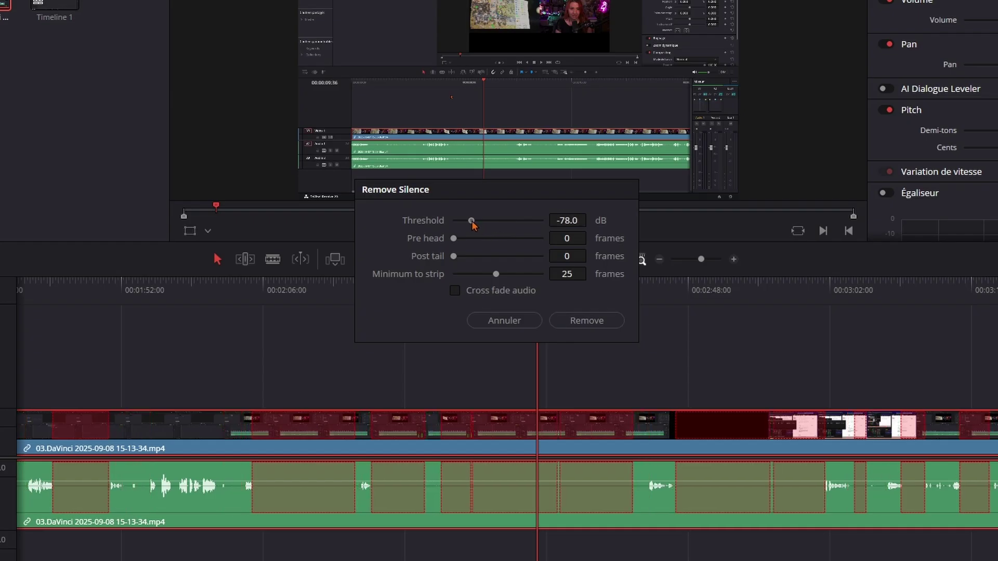
mouse_move(473, 224)
left_mouse_down()
mouse_move(520, 234)
mouse_move(509, 239)
left_mouse_up()
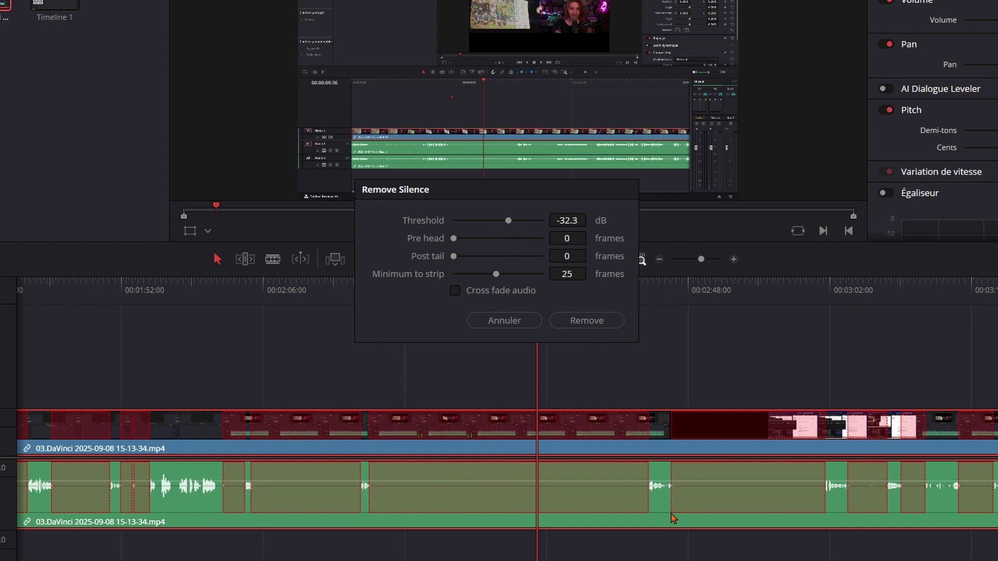
left_click(495, 273)
left_click_drag(494, 275, 487, 275)
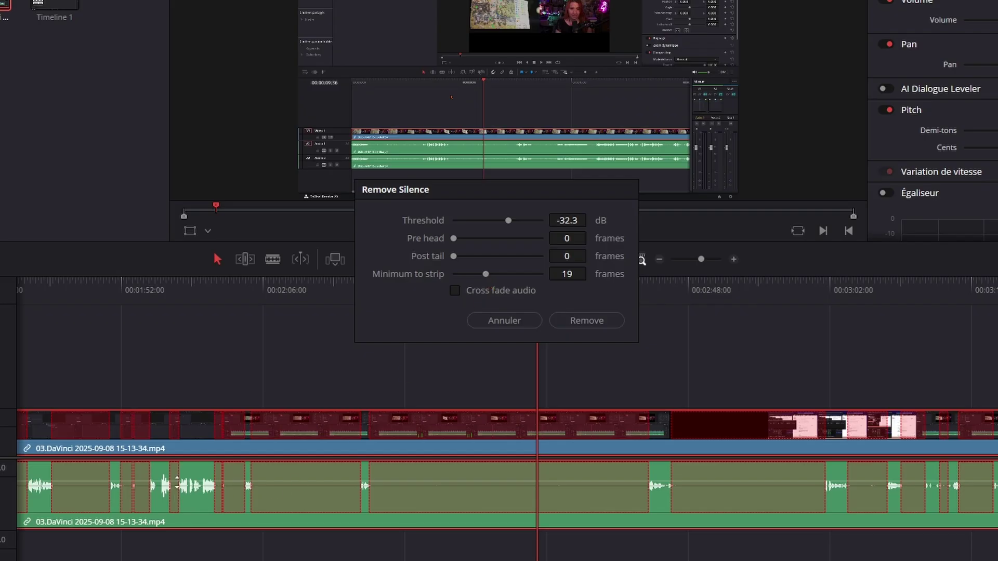
left_click_drag(487, 281, 479, 294)
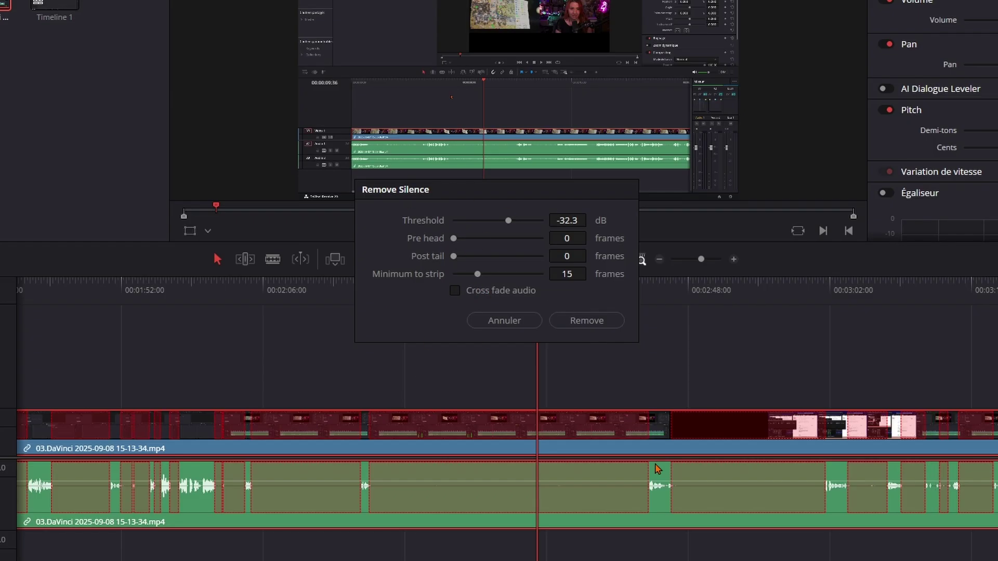
Review the detected silences and apply Remove to cut them from the recording
scroll(499, 415, "right", 10)
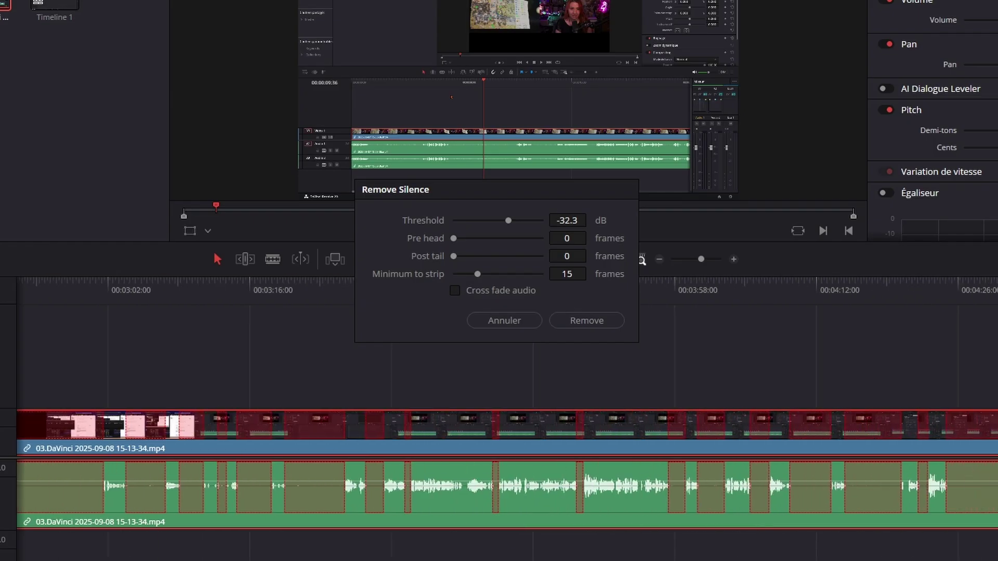
scroll(499, 415, "right", 5)
scroll(499, 416, "right", 5)
scroll(498, 416, "right", 5)
scroll(499, 416, "right", 5)
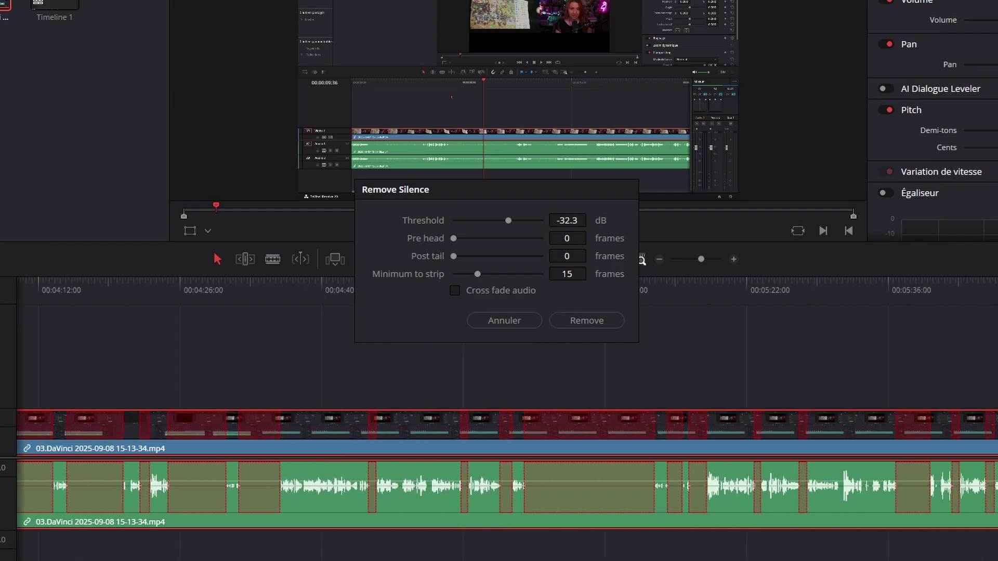
scroll(498, 415, "right", 5)
scroll(498, 416, "right", 5)
scroll(499, 416, "right", 5)
scroll(499, 416, "right", 5)
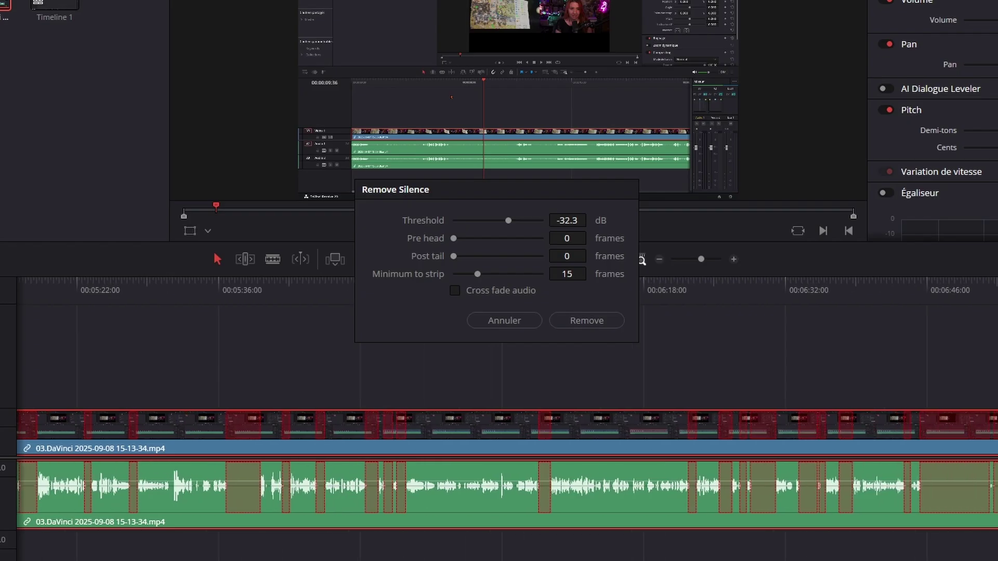
scroll(499, 416, "right", 5)
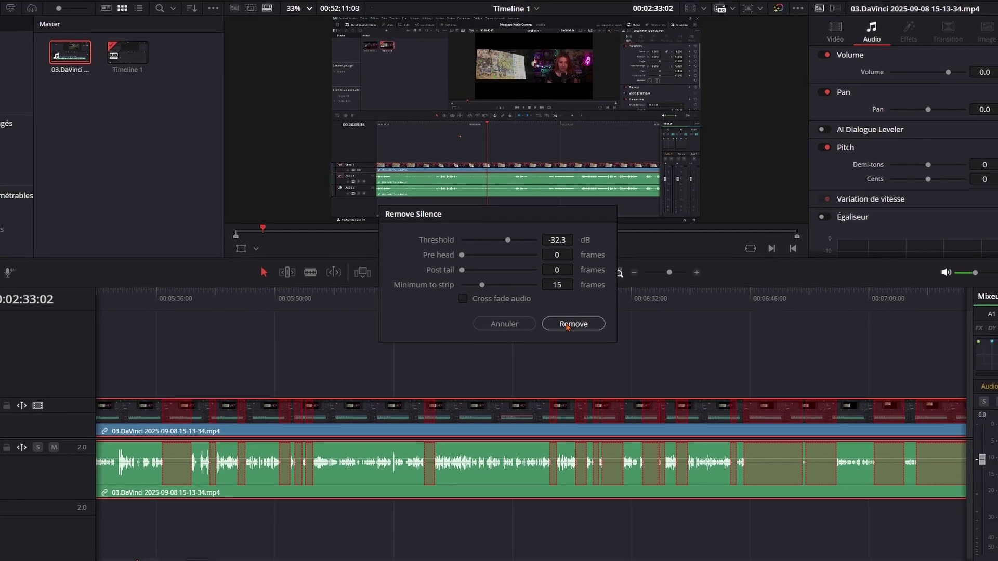
left_click(571, 324)
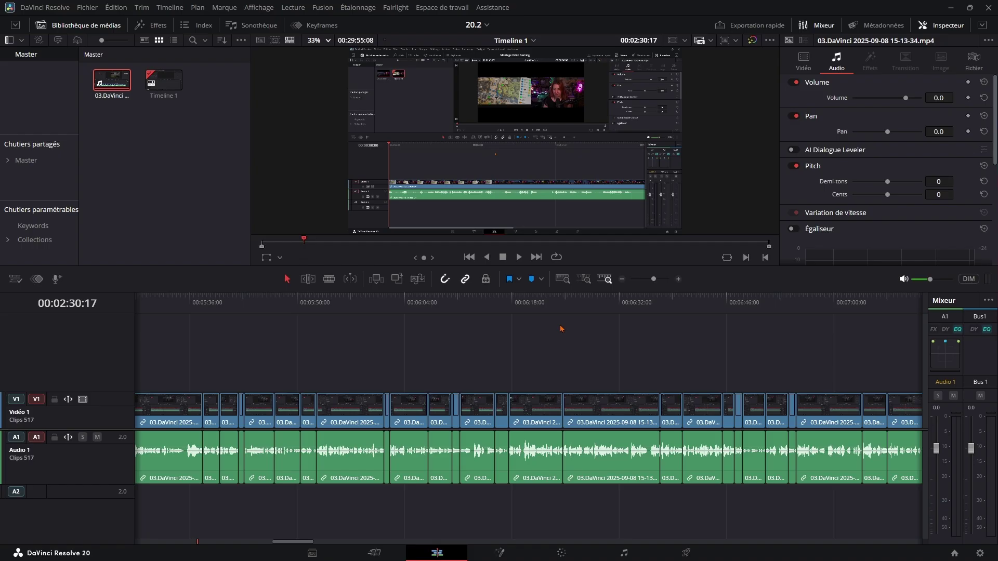
Scrub the playhead back to 00:00:59:03 among the newly cut clips
scroll(542, 378, "up", 10)
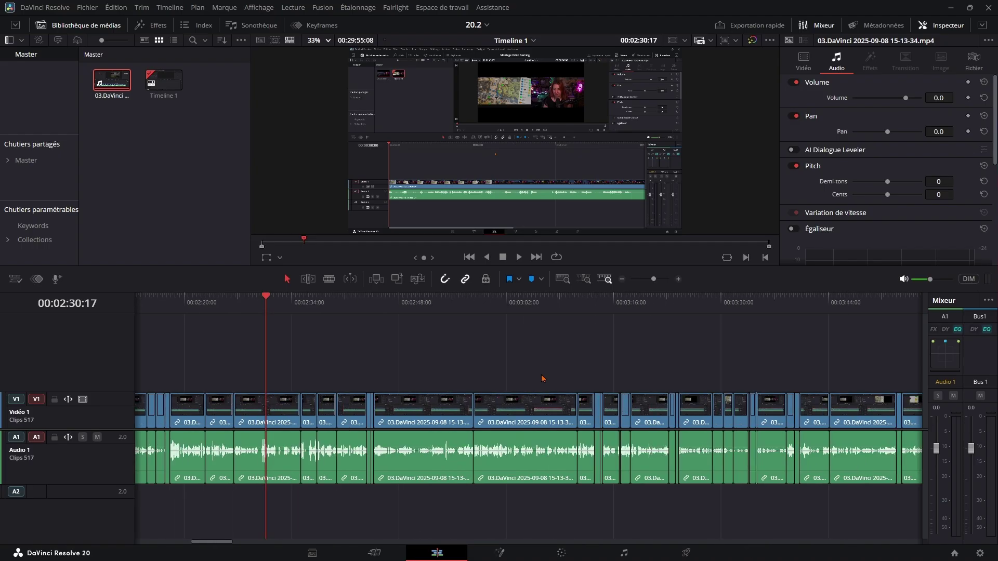
scroll(541, 378, "up", 5)
scroll(647, 337, "up", 5)
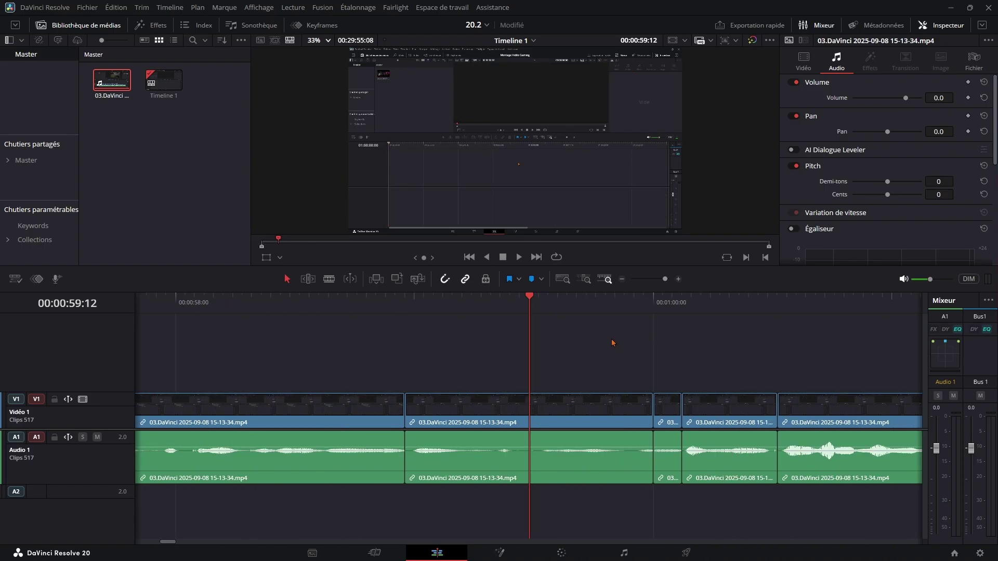
left_click_drag(527, 301, 441, 298)
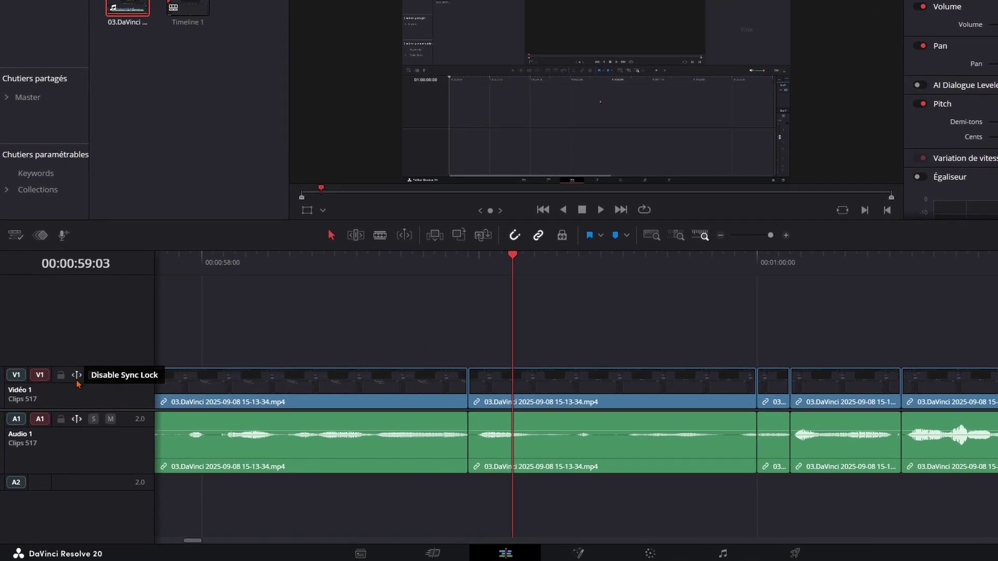
In Trim Edit mode, extend the first two clip ends by about a frame, rippling later clips
left_click(345, 248)
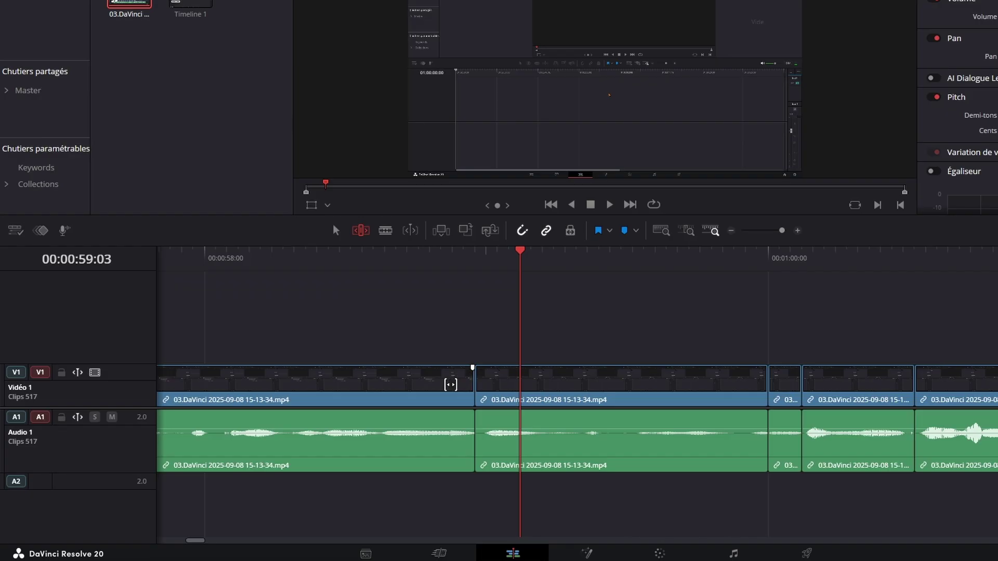
left_click_drag(470, 383, 480, 383)
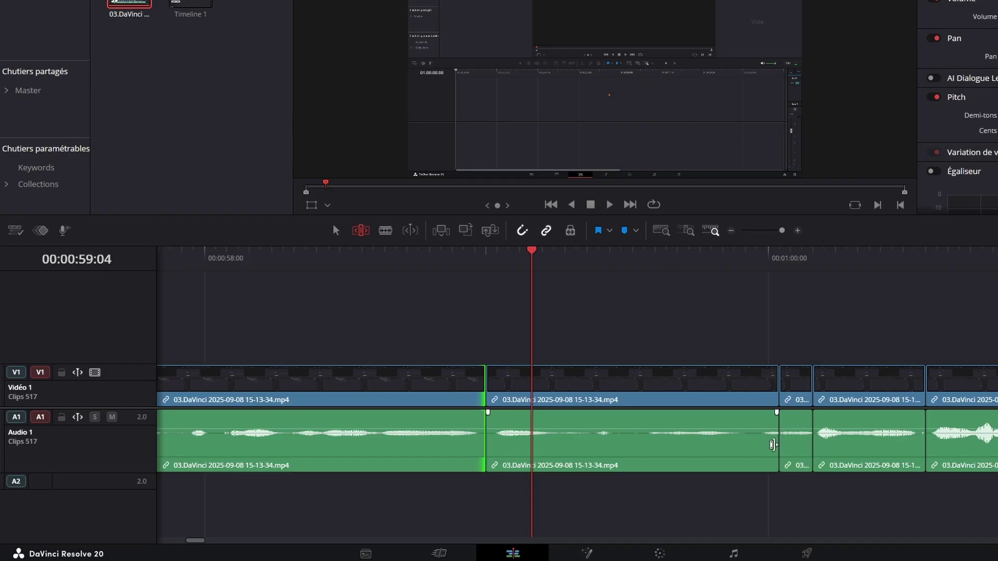
left_click(773, 387)
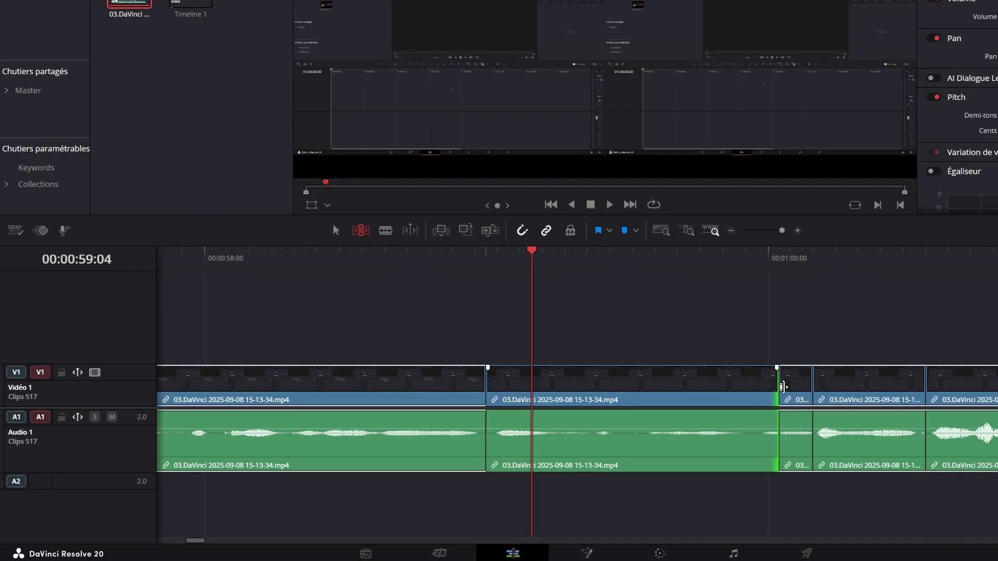
key(".")
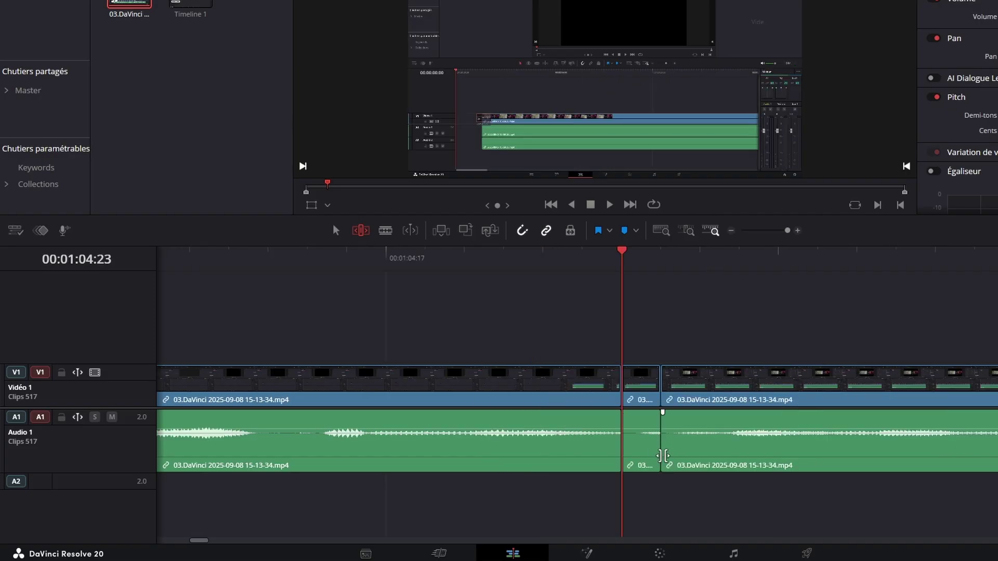
Lengthen the short middle clip near 00:01:04:23 by a frame or two
left_click(655, 386)
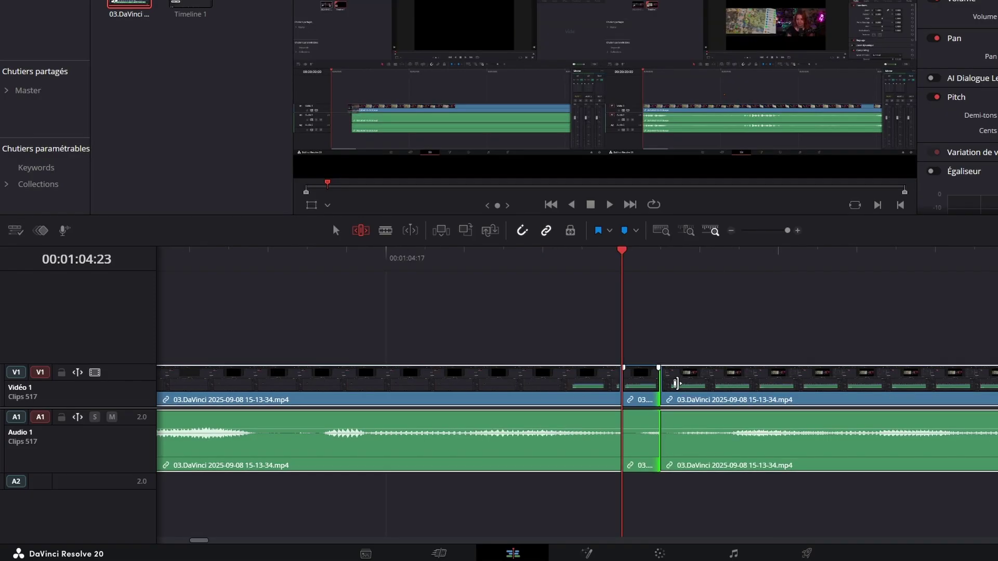
left_click_drag(690, 383, 699, 383)
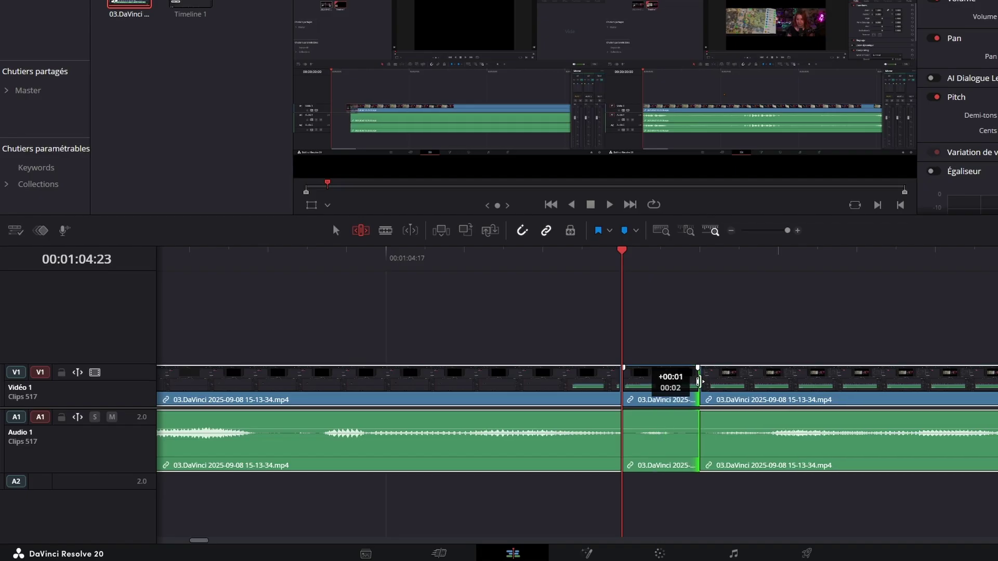
left_click_drag(615, 388, 655, 387)
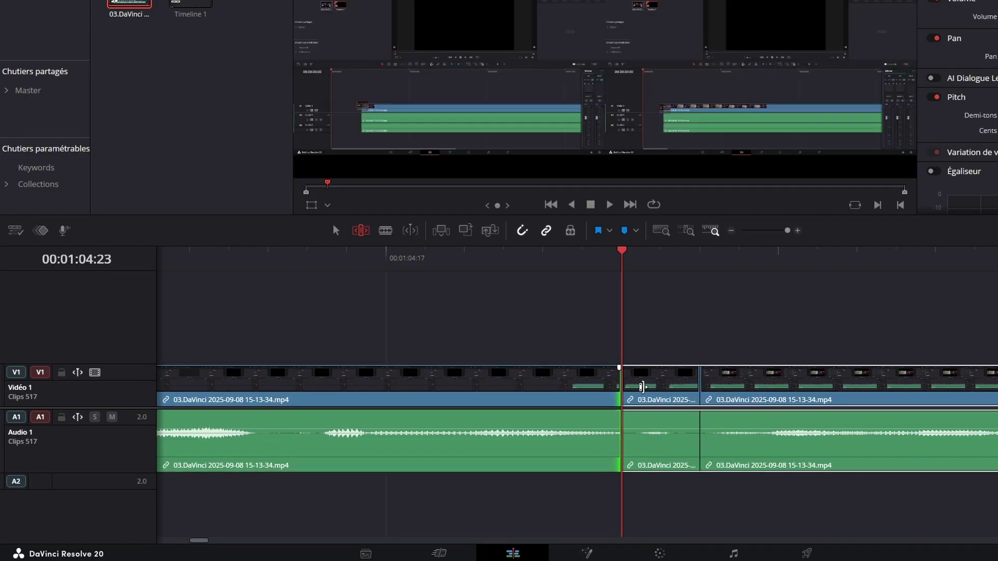
scroll(655, 387, "down", 5)
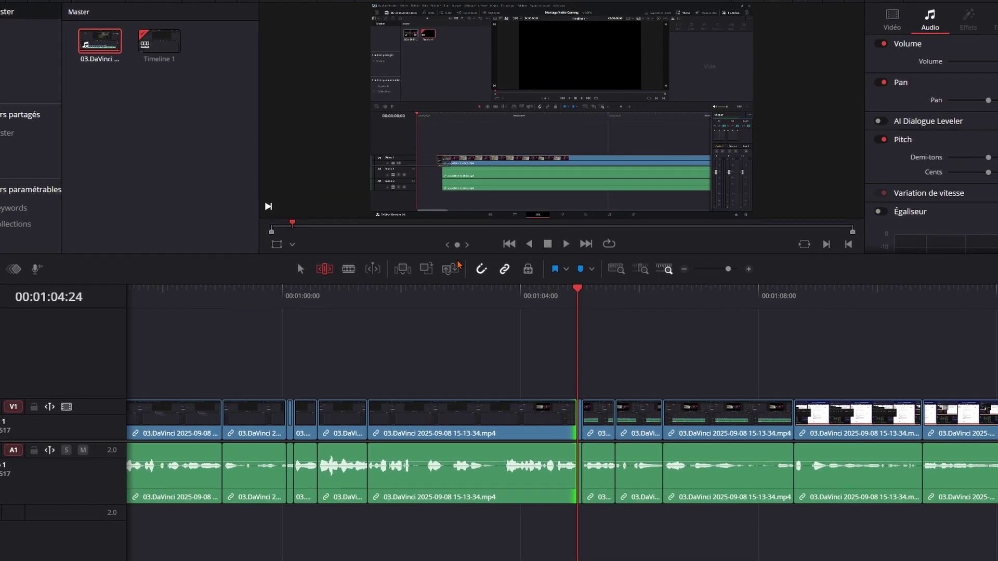
Back in selection mode, put the playhead at 00:01:02:22, zoom in, and select the long clip
left_click(272, 299)
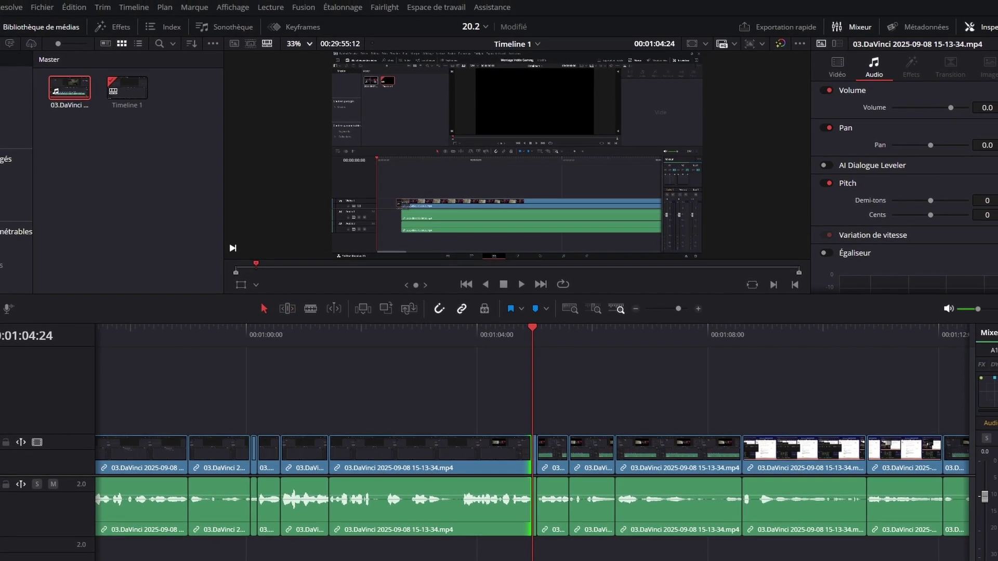
left_click(413, 335)
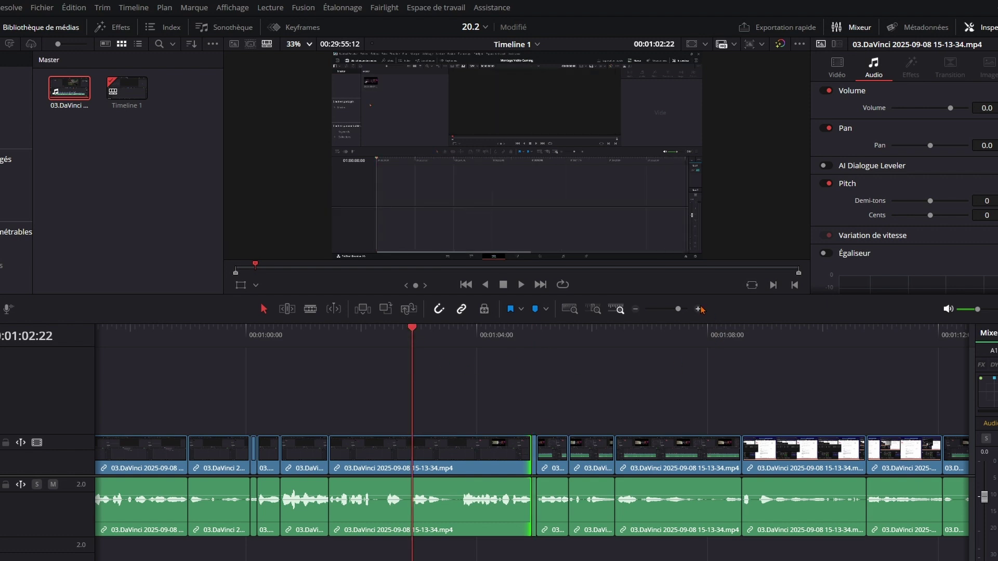
left_click(698, 309)
left_click(562, 463)
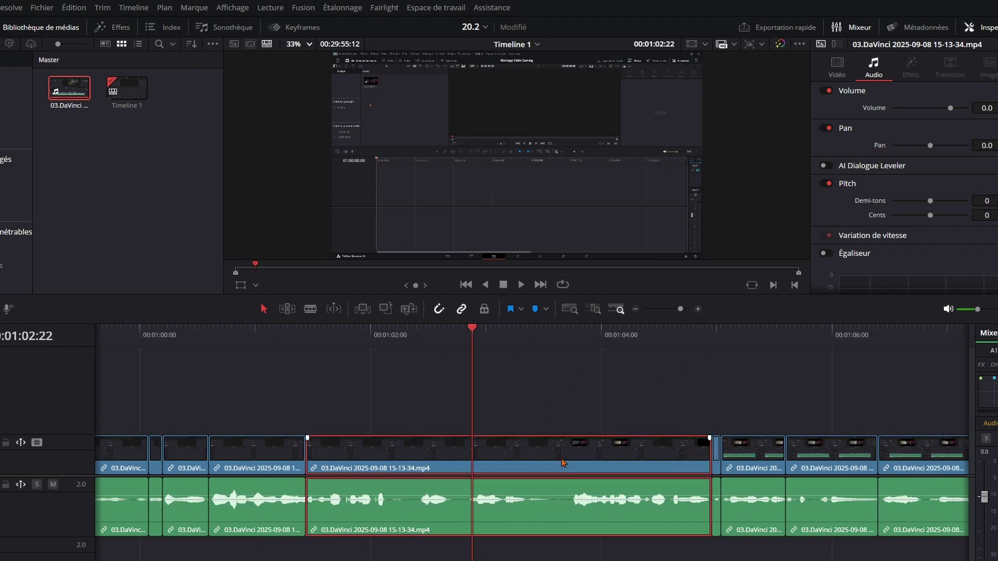
Run Ripple Delete Silence on it with a -41.6 dB threshold and 2-frame minimum
left_click(162, 8)
mouse_move(194, 204)
left_click(491, 222)
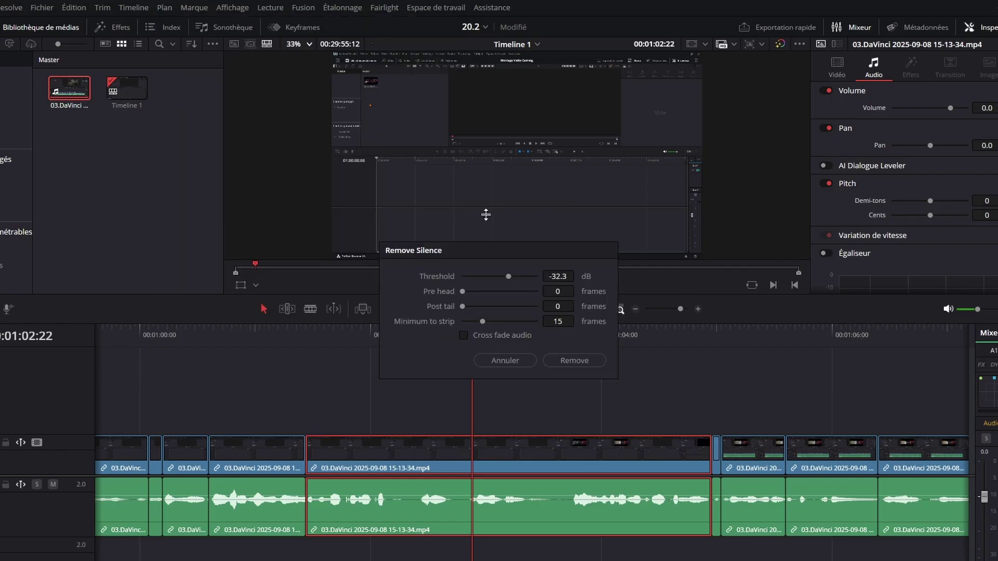
mouse_move(535, 276)
left_mouse_down()
mouse_move(454, 275)
mouse_move(521, 284)
mouse_move(513, 284)
left_mouse_up()
left_click_drag(482, 322, 460, 324)
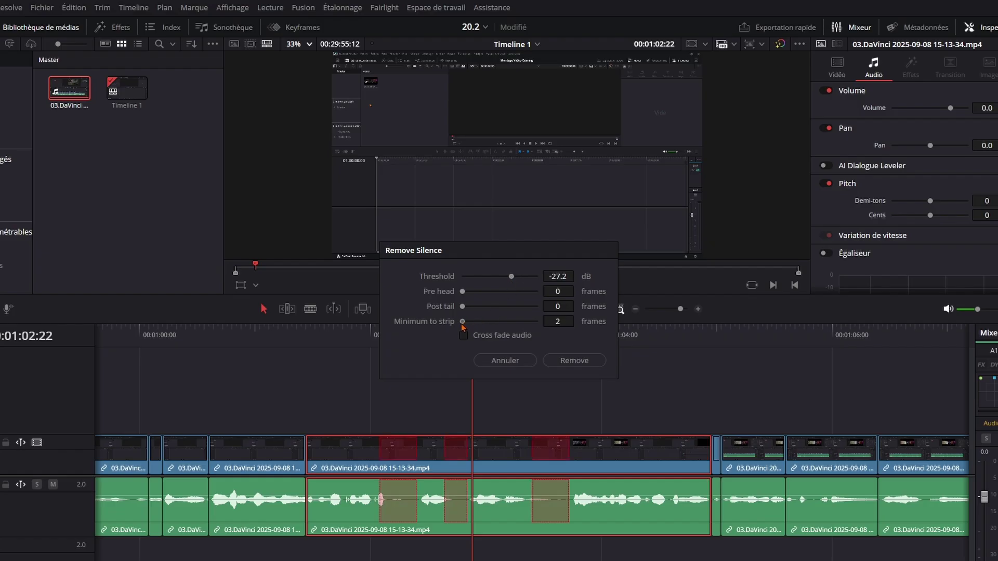
left_click_drag(511, 277, 503, 281)
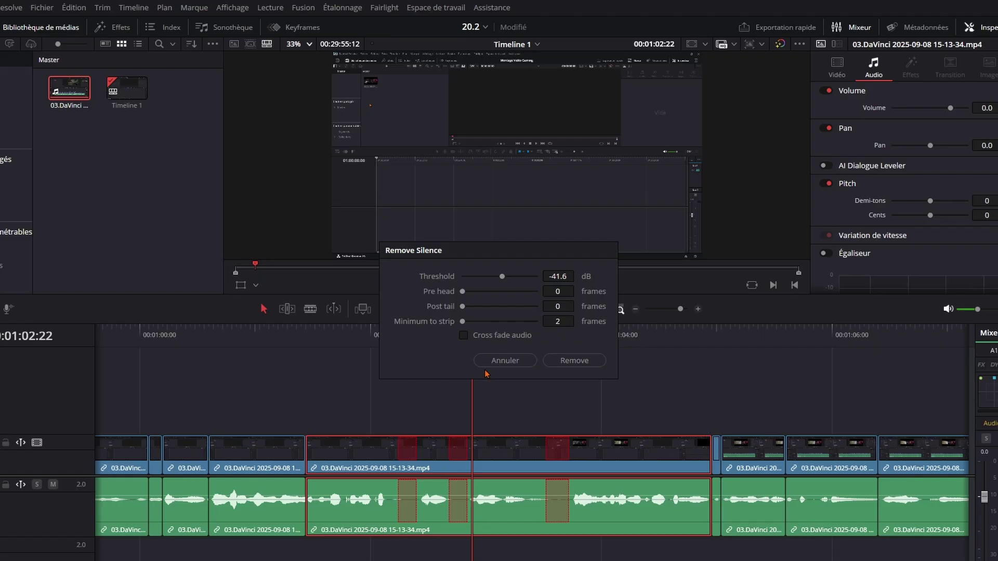
left_click(572, 361)
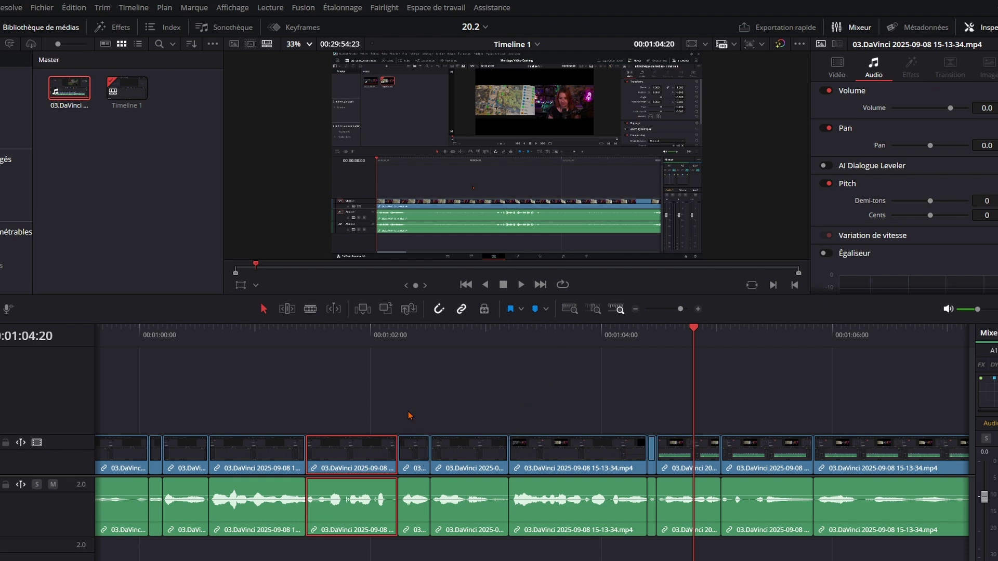
Ripple-trim the clip's end back to the playhead at about 00:01:02:03
left_click(384, 342)
key("ctrl+equal")
key("ctrl+equal")
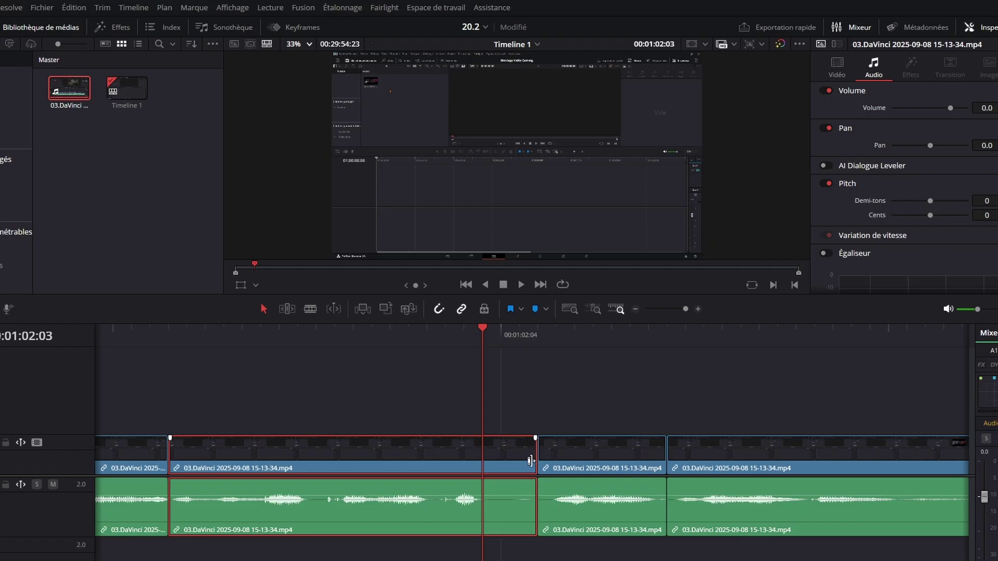
left_click(287, 308)
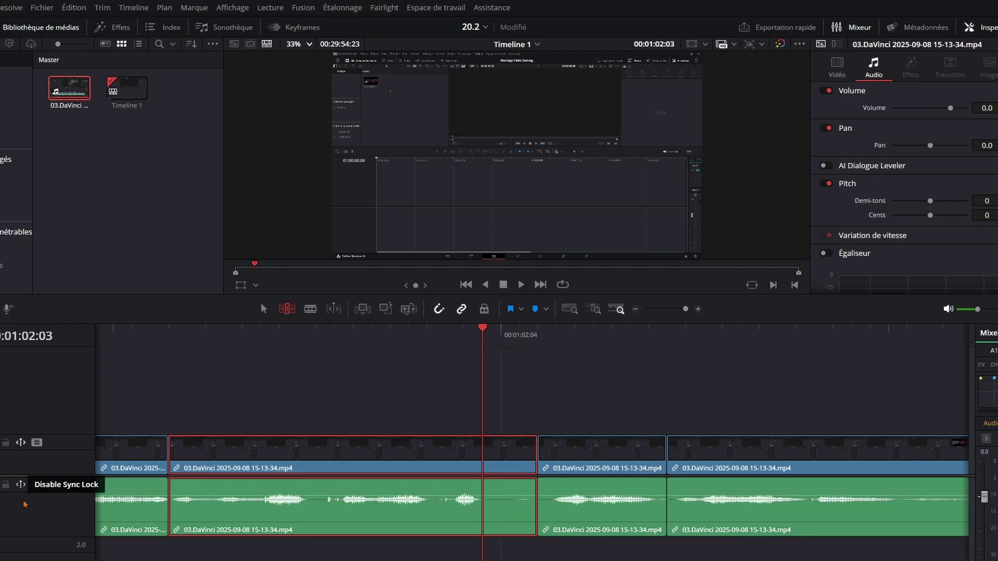
left_click(536, 453)
left_click_drag(514, 453, 454, 455)
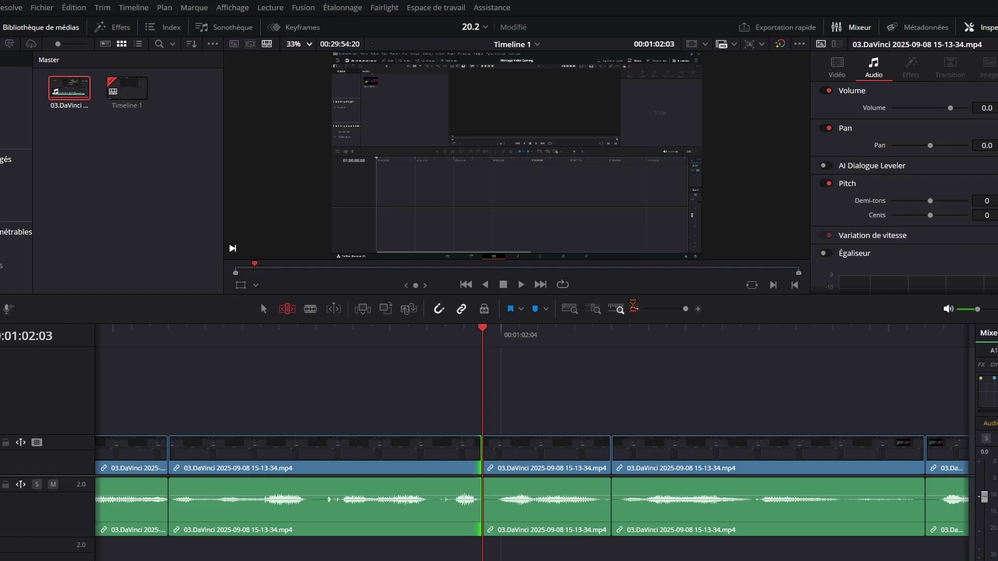
Zoom the timeline out and scroll right to review the silence-trimmed clips past 00:02:00
left_click(635, 309)
left_click(635, 308)
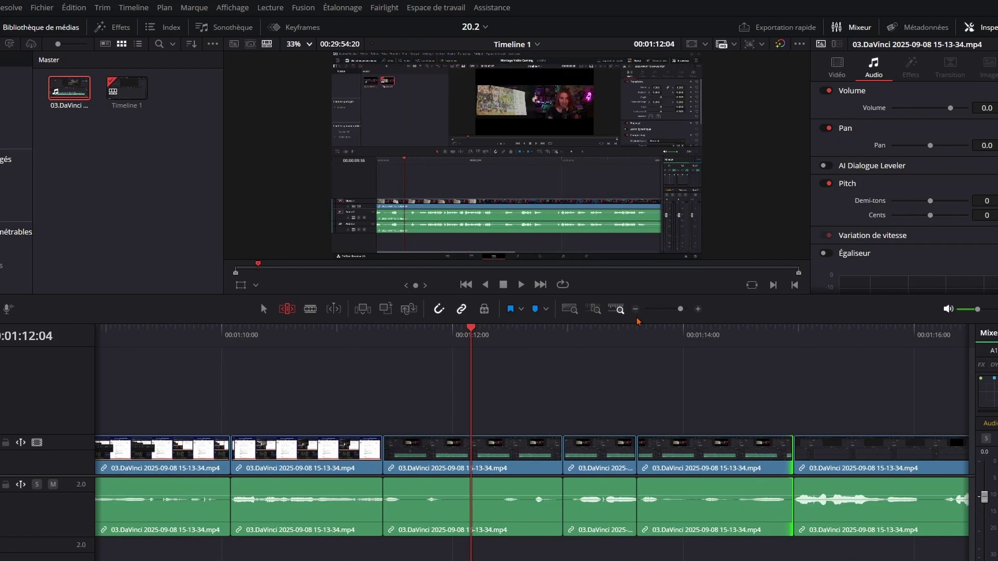
left_click(635, 311)
left_click(635, 311)
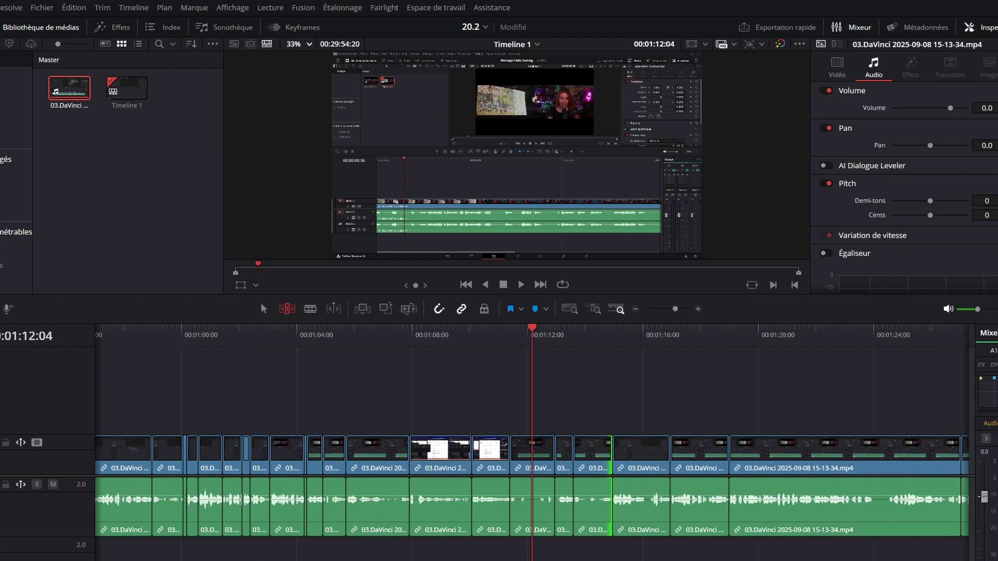
scroll(530, 468, "right", 3)
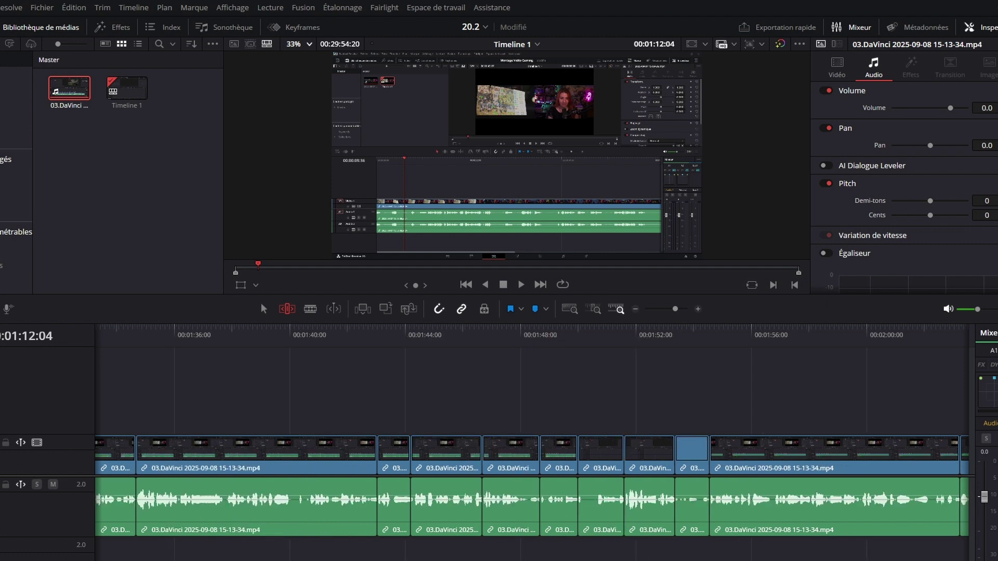
scroll(530, 468, "right", 3)
scroll(530, 468, "right", 3)
scroll(466, 366, "right", 3)
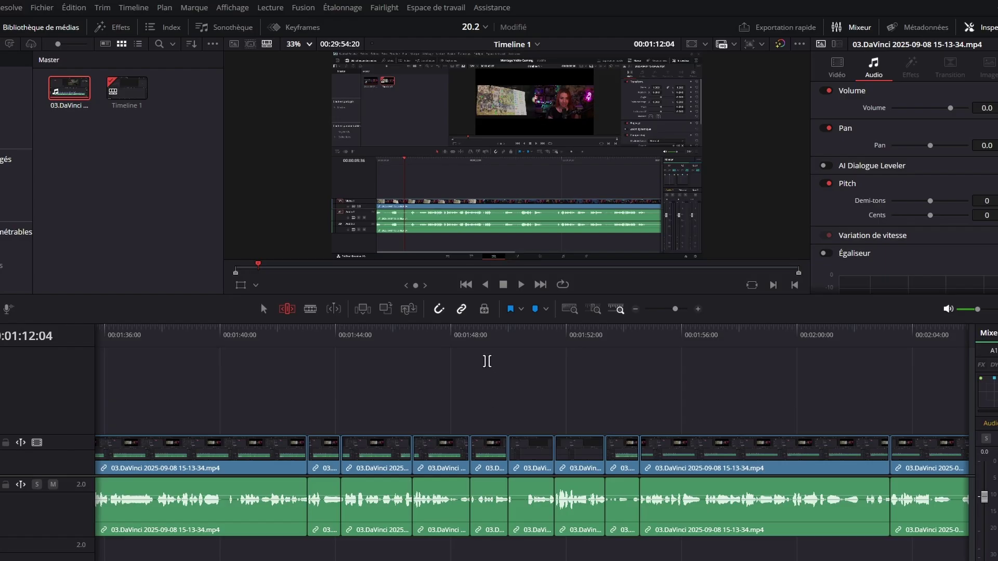
Ripple Delete Silence on the clip around 00:02:05 with the threshold at -52.6 dB
left_click(456, 461)
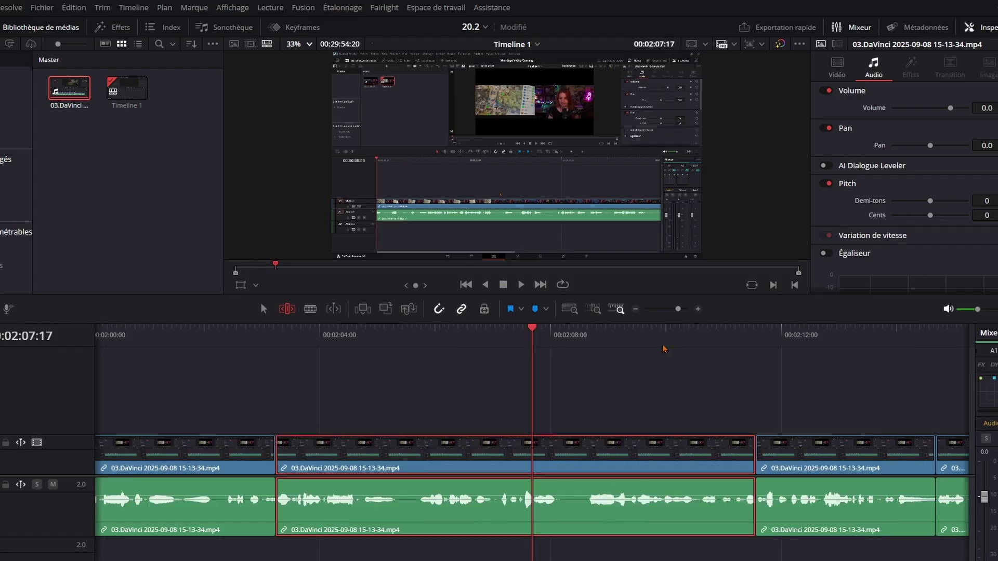
left_click(263, 308)
left_click(164, 7)
mouse_move(447, 204)
left_click(491, 215)
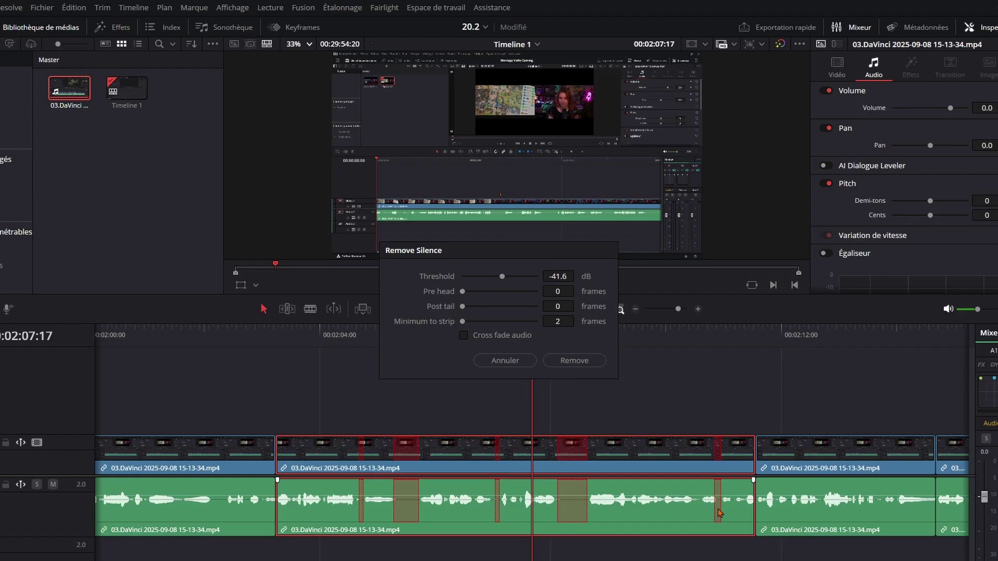
left_click_drag(502, 275, 494, 276)
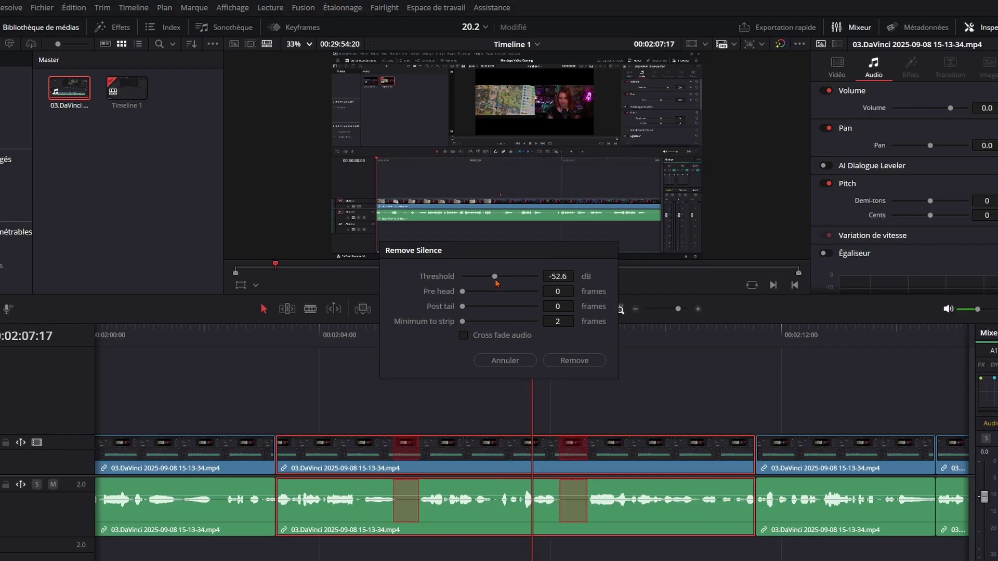
left_click(574, 360)
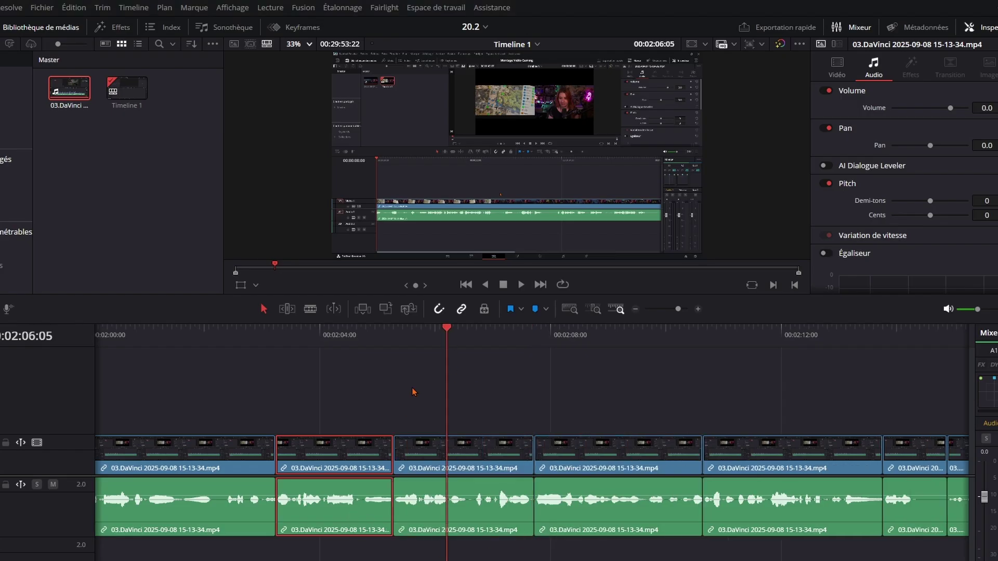
Extend the clip end near 00:02:05 by one frame, then zoom out to show all 522 clips
left_click(287, 309)
left_click_drag(385, 455, 393, 457)
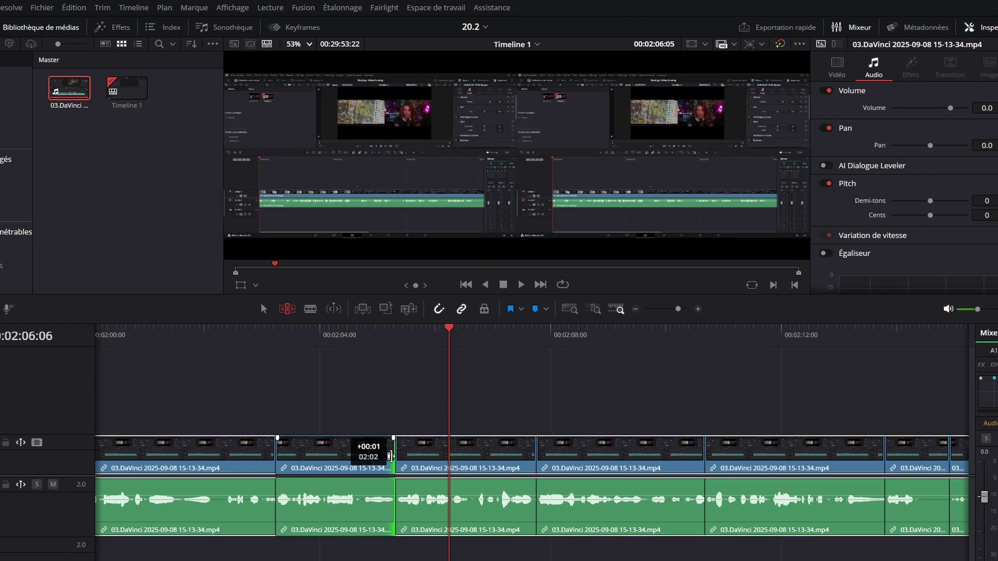
left_click(635, 309)
left_click(634, 310)
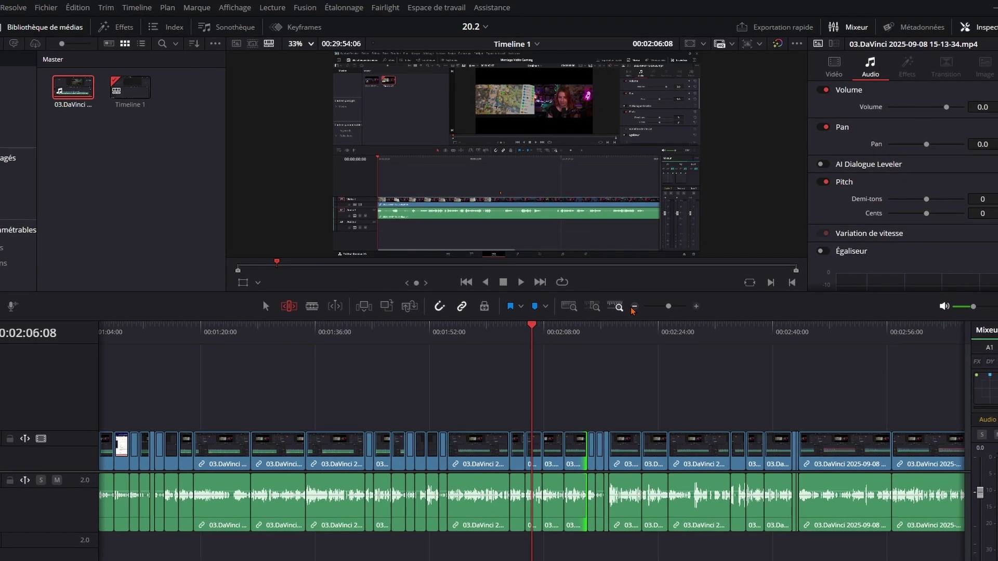
left_click(632, 303)
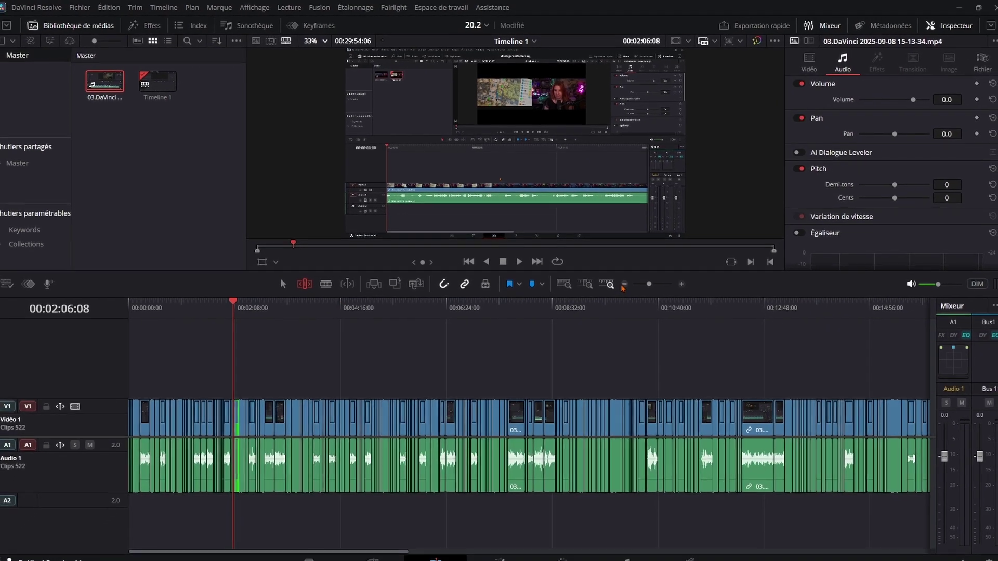